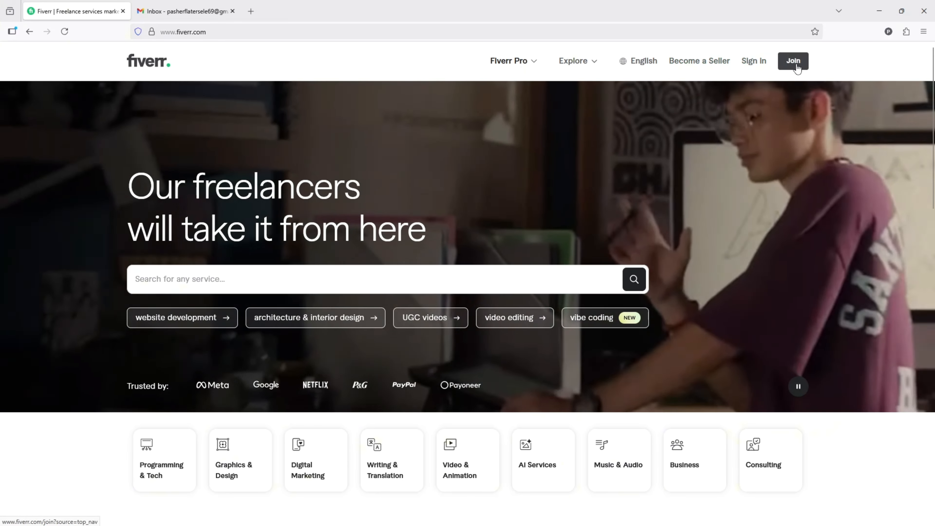
- Start joining Fiverr with an email account and fill in the account's email address
{"action": "left_click", "coordinate": [788, 64]}
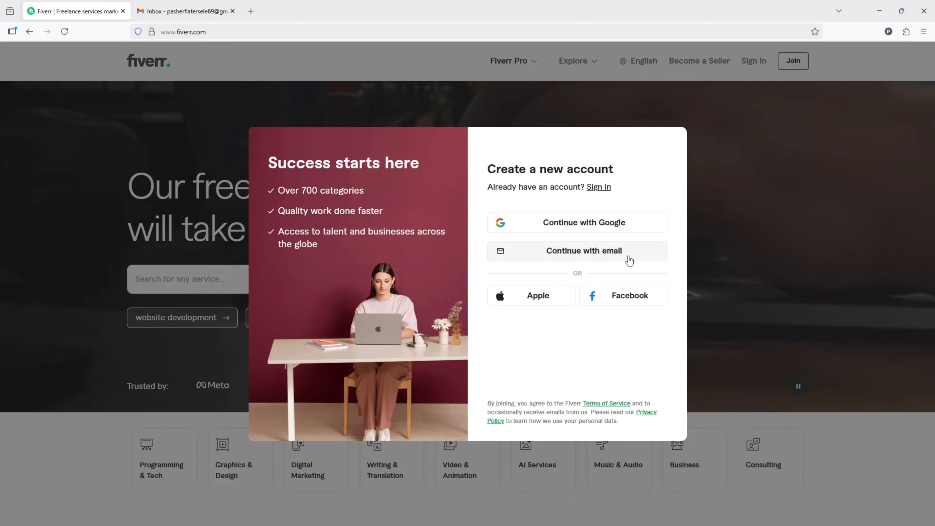
{"action": "left_click", "coordinate": [581, 255]}
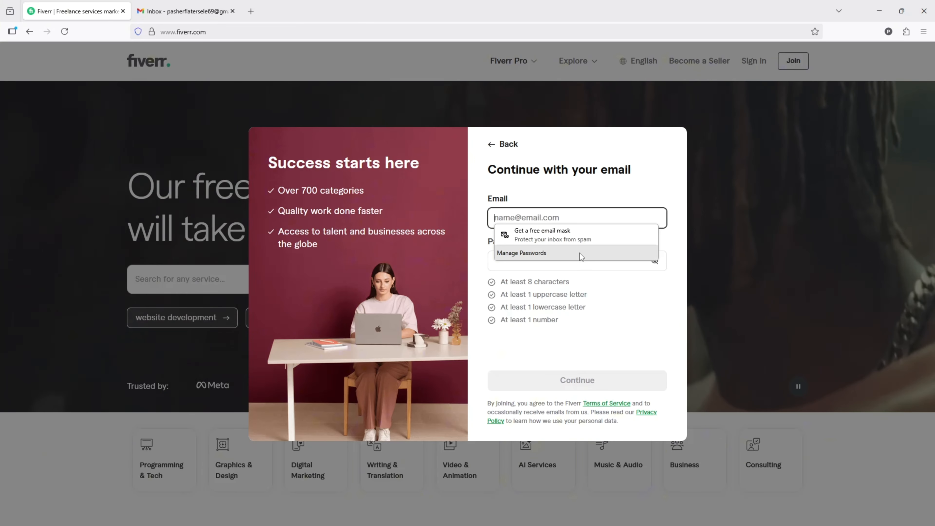
{"action": "left_click", "coordinate": [581, 218]}
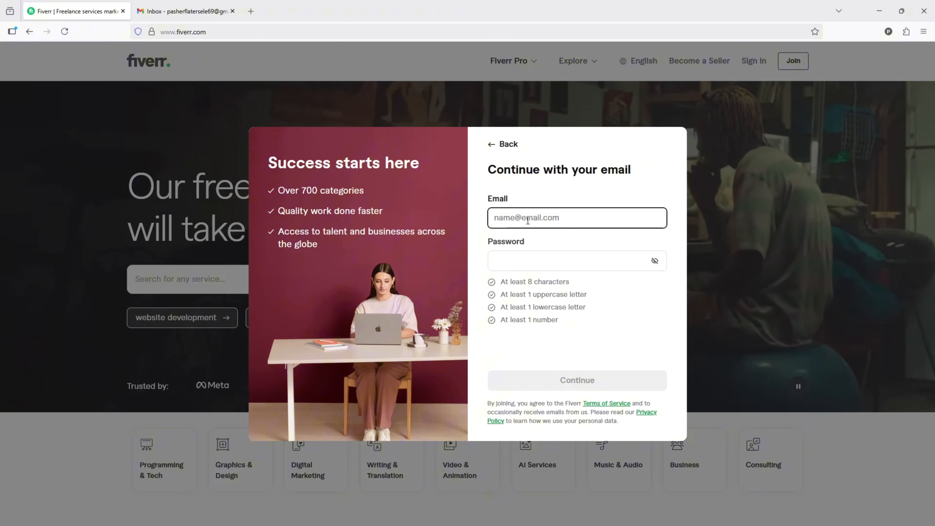
{"action": "left_click", "coordinate": [541, 220]}
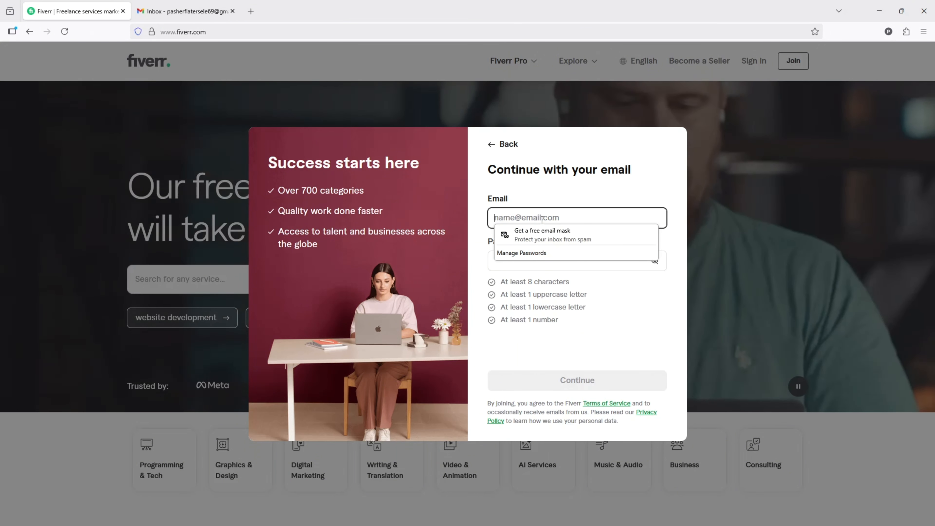
{"action": "key", "text": "ctrl+v"}
- Enter and reveal the account password, submit the credentials, and save the login in the browser
{"action": "left_click", "coordinate": [555, 262]}
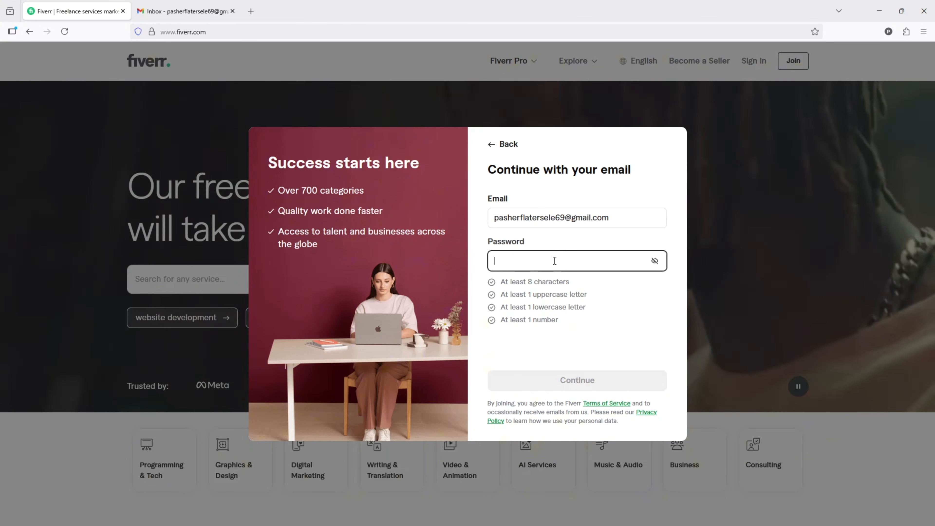
{"action": "type", "text": "Pas"}
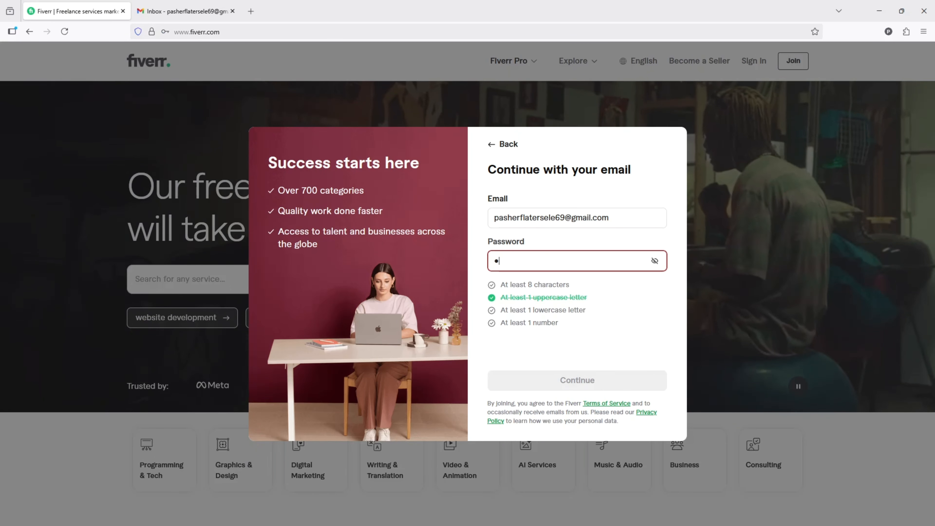
{"action": "type", "text": "sword12"}
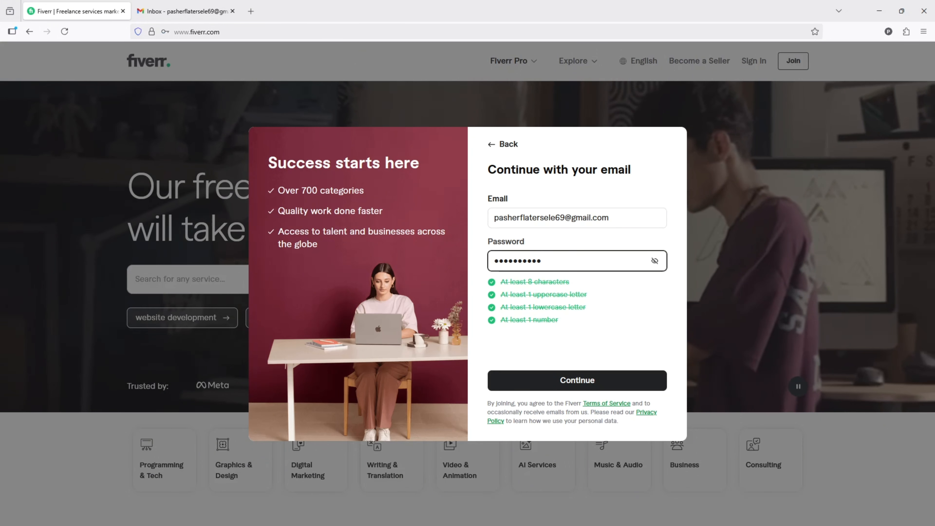
{"action": "left_click", "coordinate": [655, 261]}
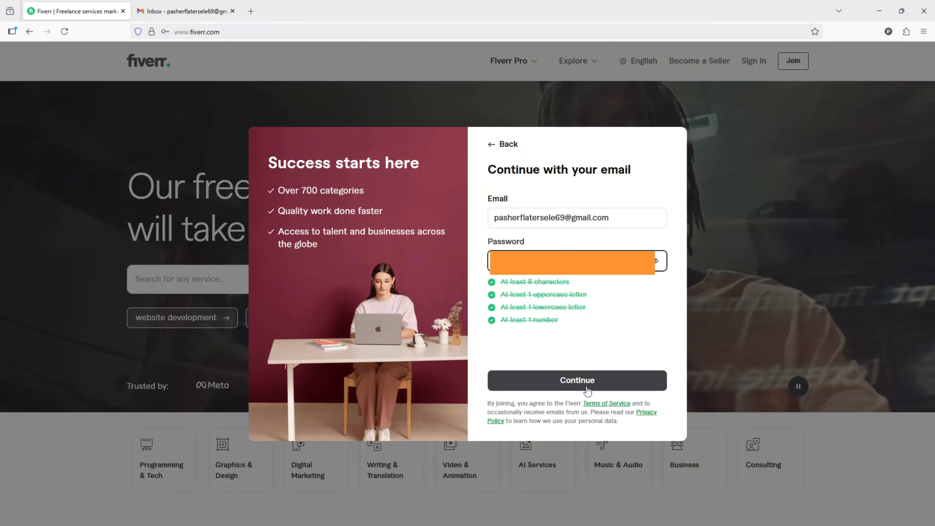
{"action": "left_click", "coordinate": [587, 387]}
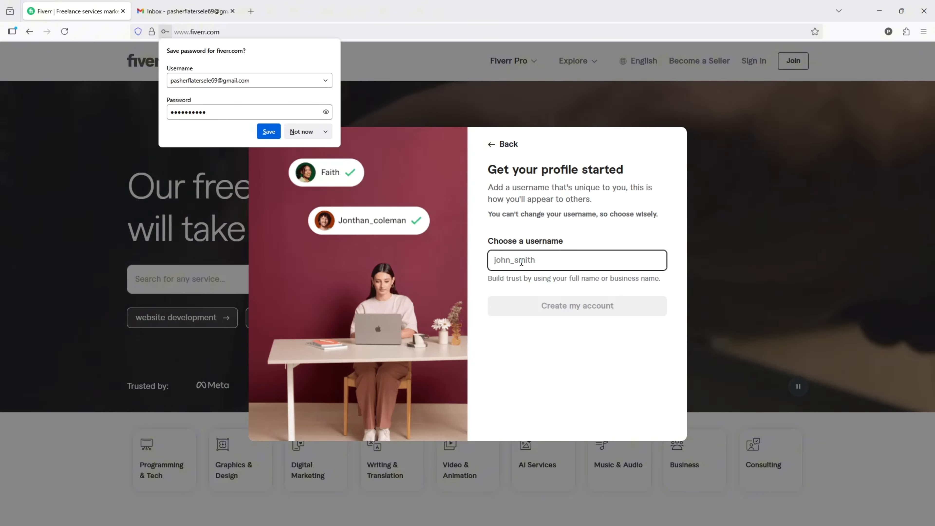
{"action": "left_click", "coordinate": [269, 131]}
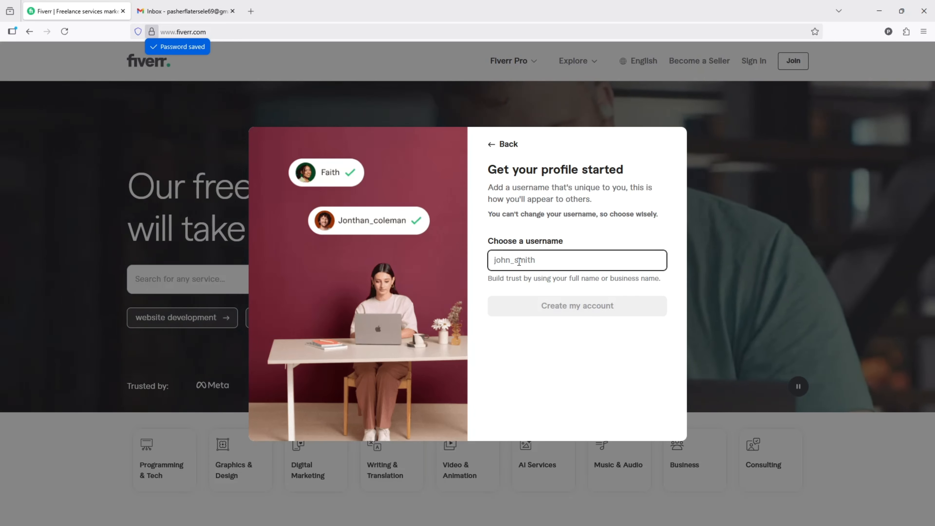
- Choose the username mhexplain9999 and create the account
{"action": "left_click", "coordinate": [519, 262]}
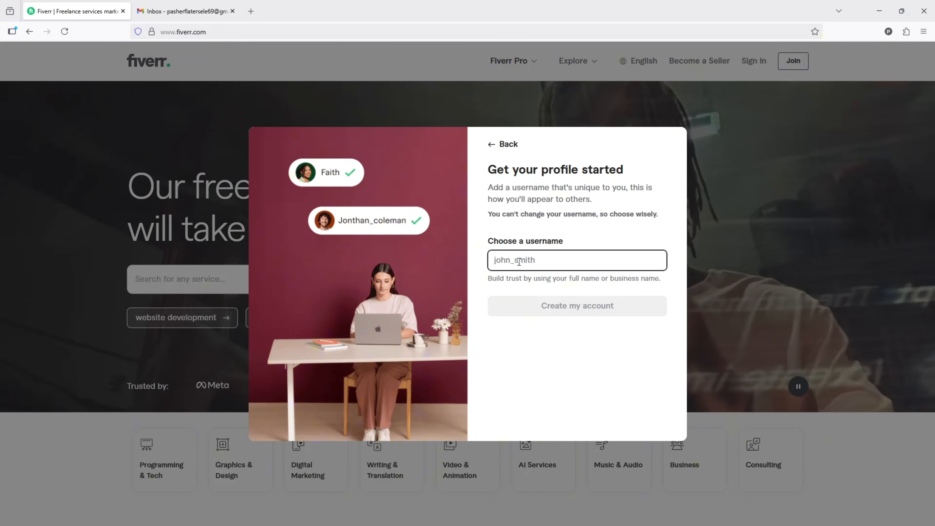
{"action": "type", "text": "mhex"}
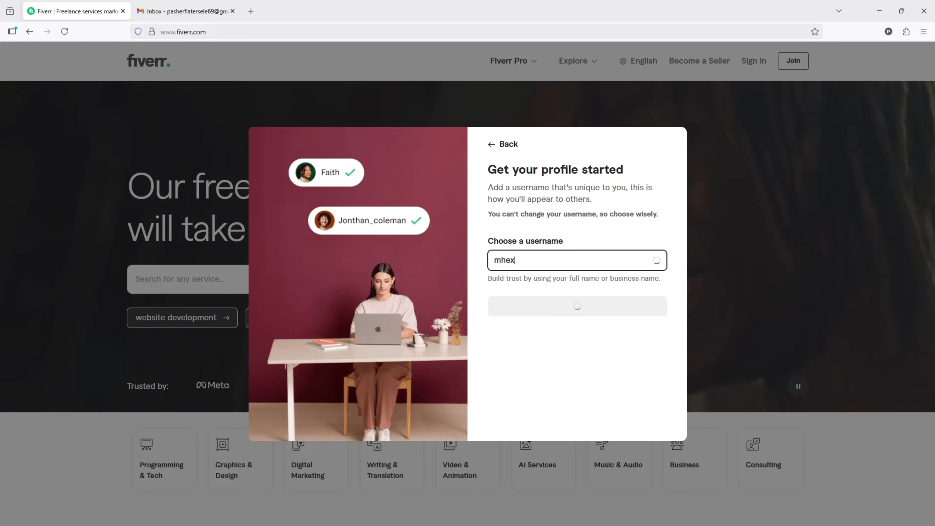
{"action": "type", "text": "plain99"}
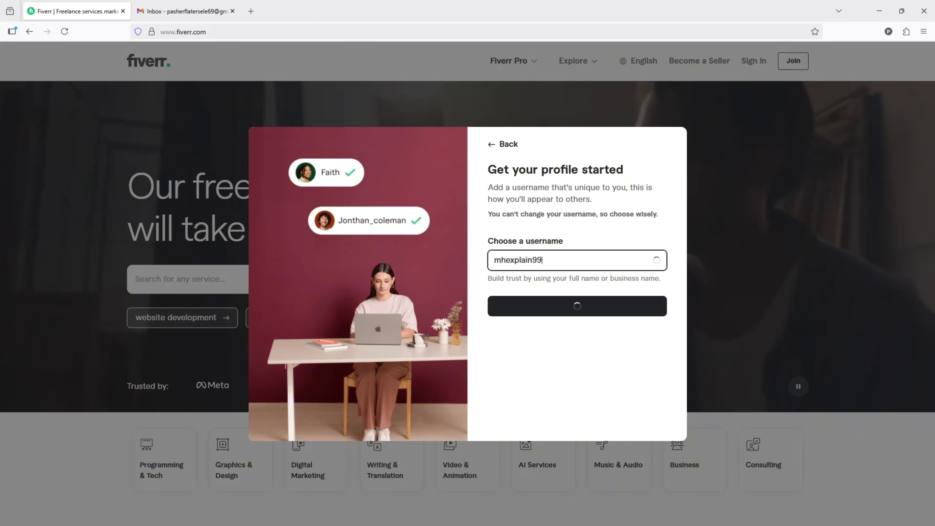
{"action": "type", "text": "99"}
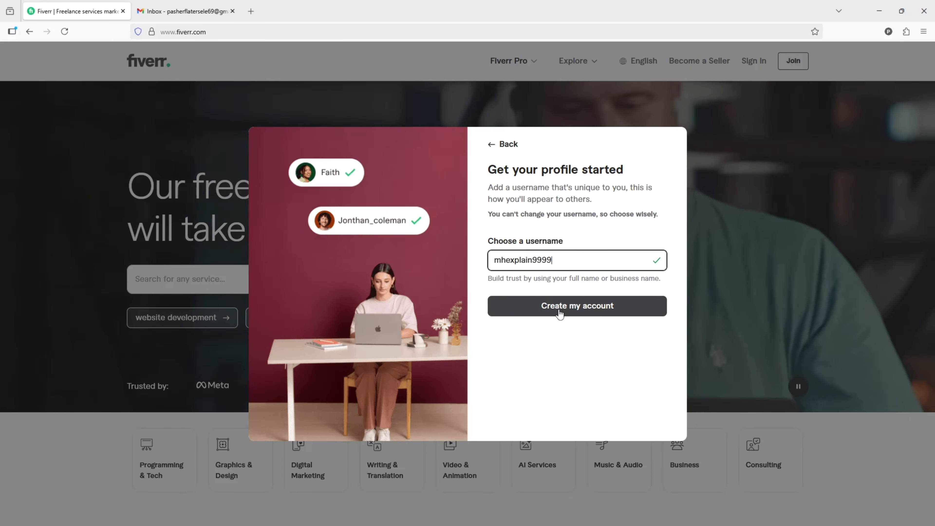
{"action": "left_click", "coordinate": [577, 312]}
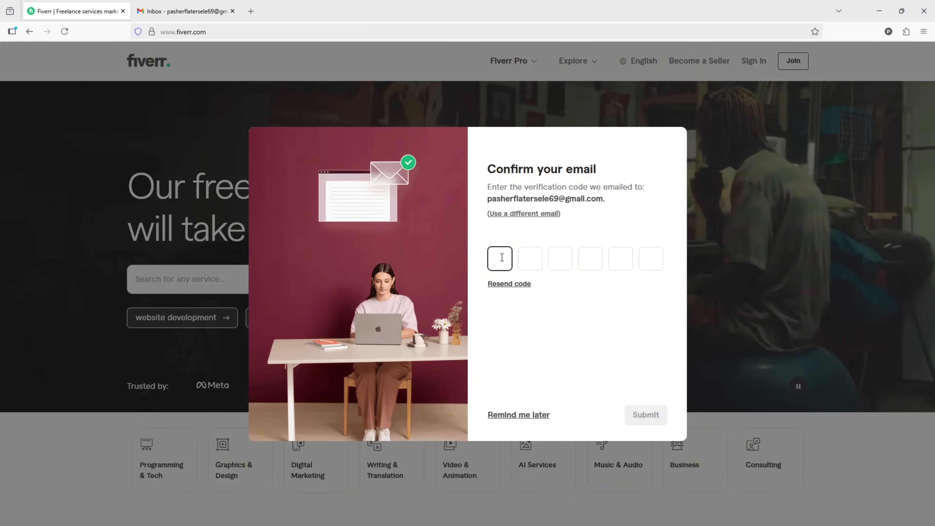
{"action": "left_click", "coordinate": [184, 11]}
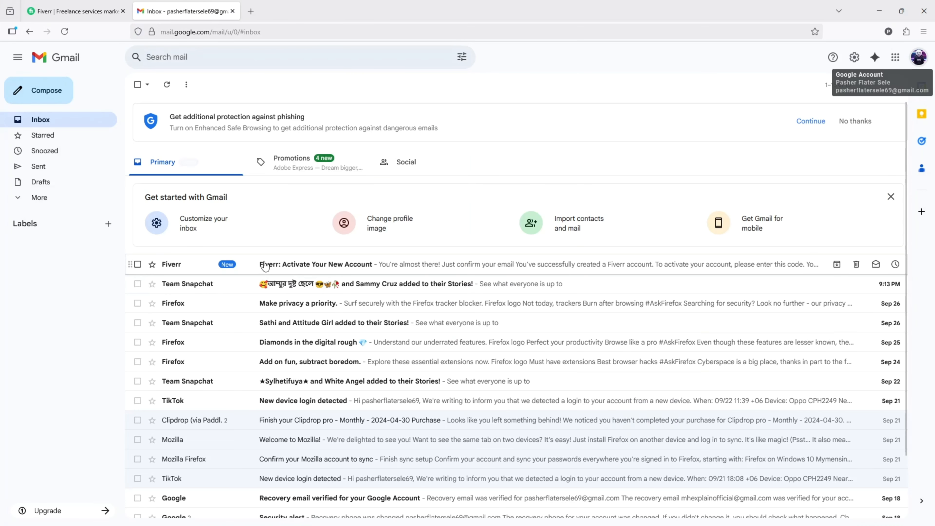
{"action": "left_click", "coordinate": [300, 260]}
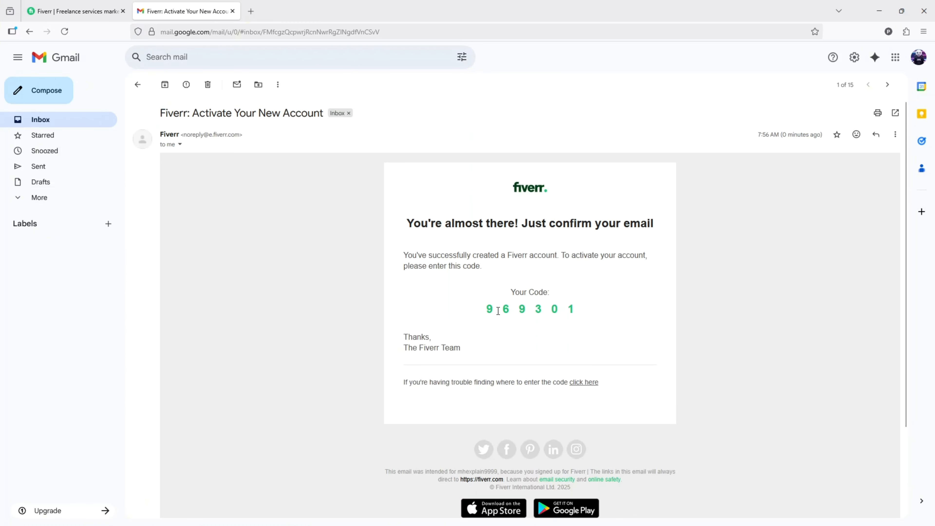
{"action": "left_click_drag", "start_coordinate": [485, 309], "coordinate": [583, 310]}
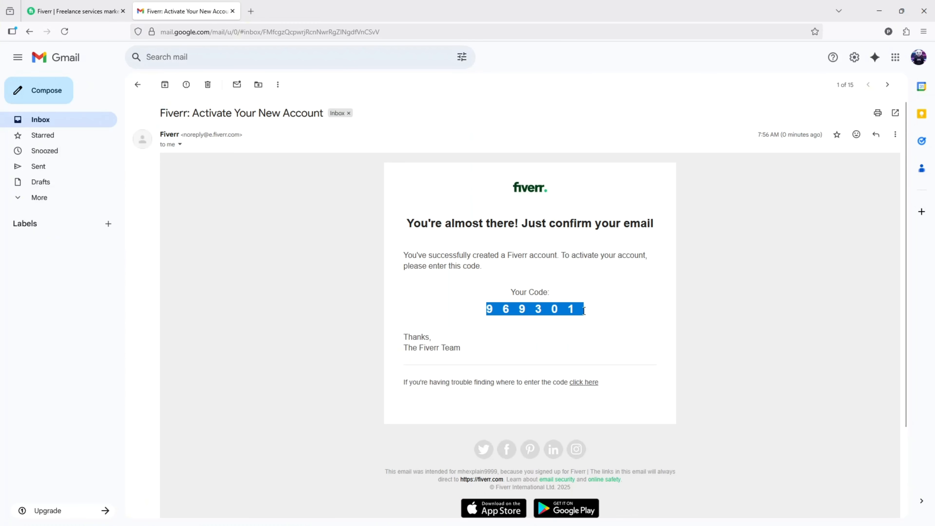
{"action": "key", "text": "ctrl+c"}
{"action": "left_click", "coordinate": [74, 11]}
{"action": "key", "text": "ctrl+v"}
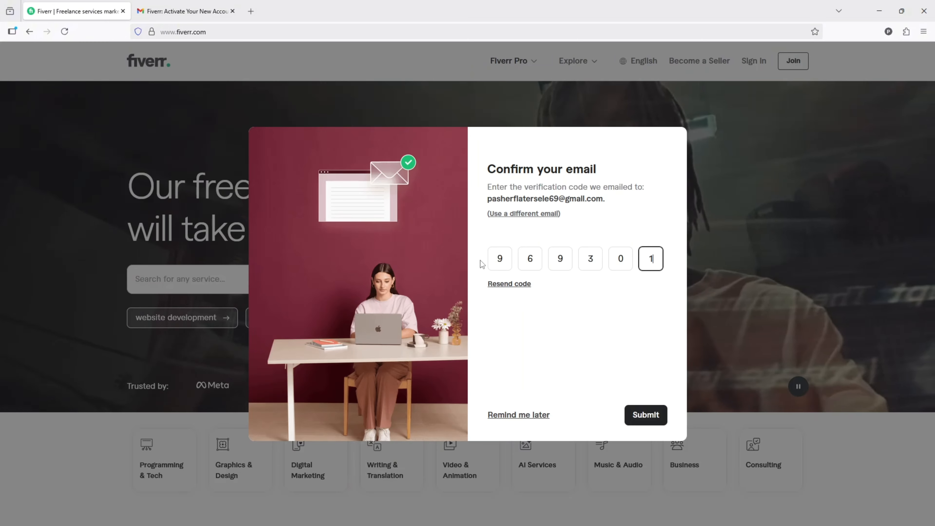
{"action": "left_click", "coordinate": [642, 418]}
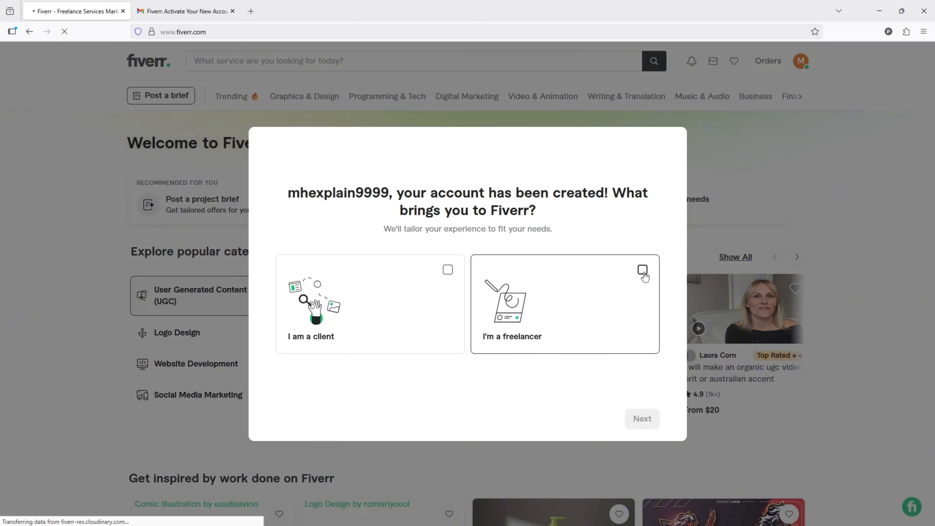
- Register as a freelancer and proceed through the seller onboarding introduction to the Personal Info form
{"action": "left_click", "coordinate": [643, 271]}
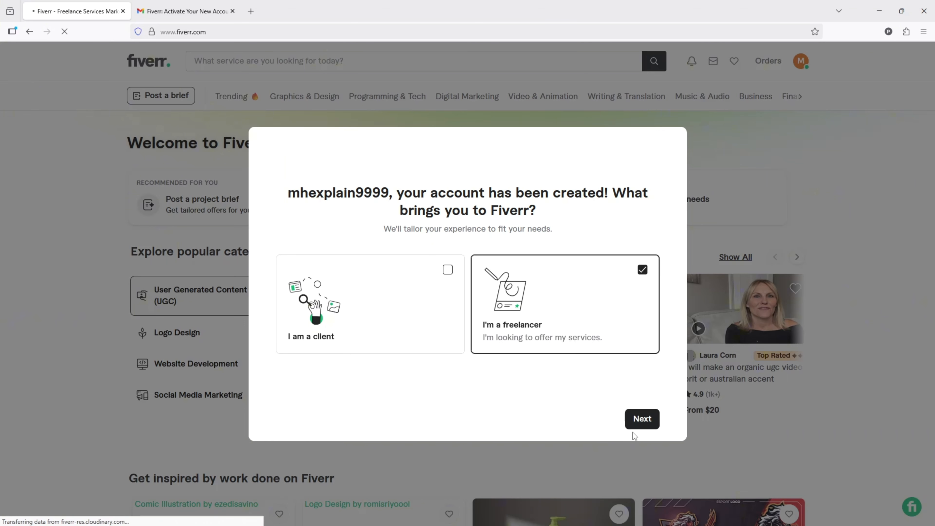
{"action": "left_click", "coordinate": [642, 420]}
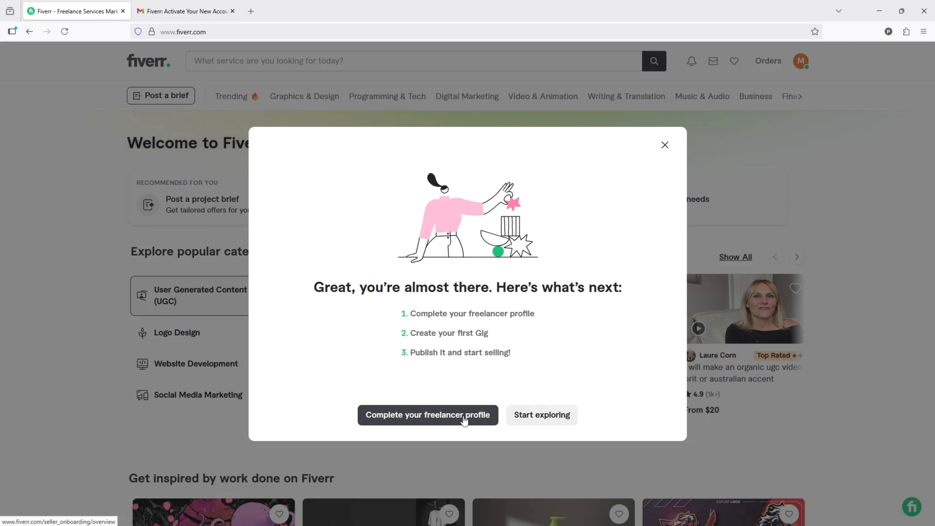
{"action": "left_click", "coordinate": [451, 419]}
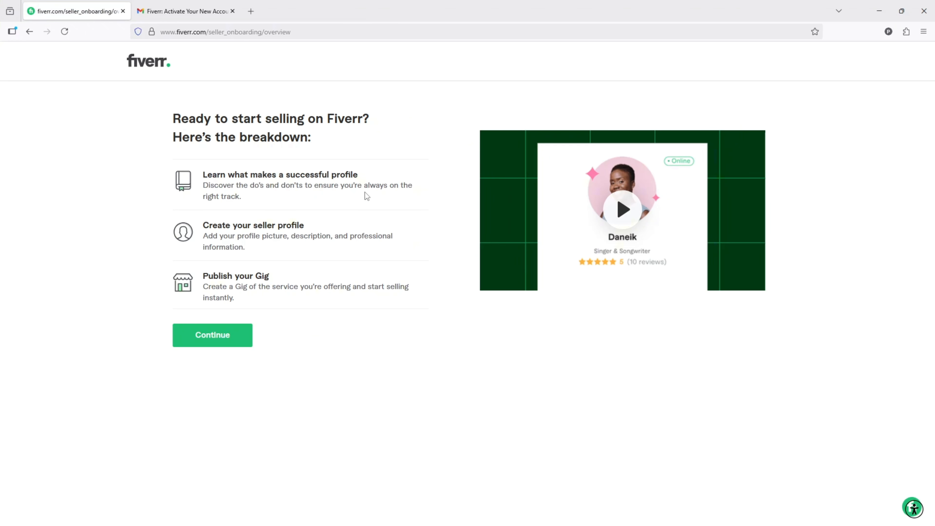
{"action": "left_click", "coordinate": [226, 343]}
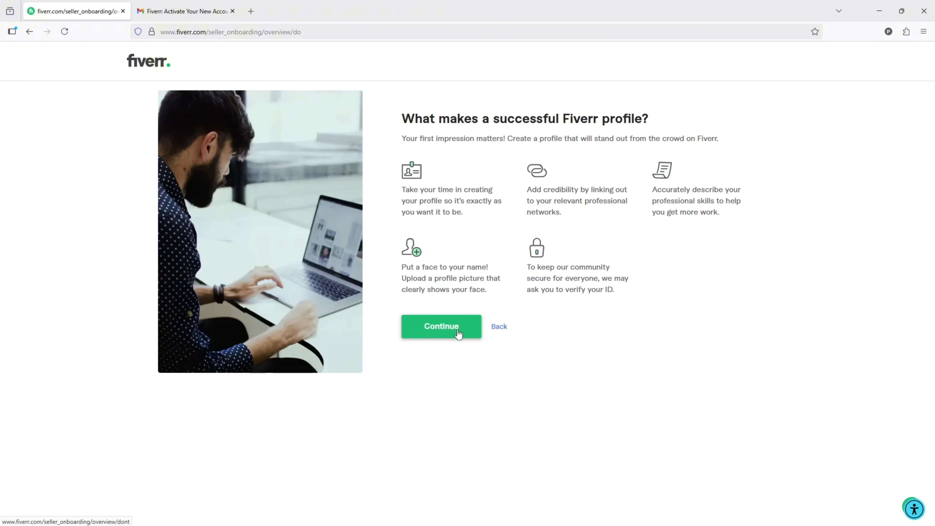
{"action": "left_click", "coordinate": [445, 334]}
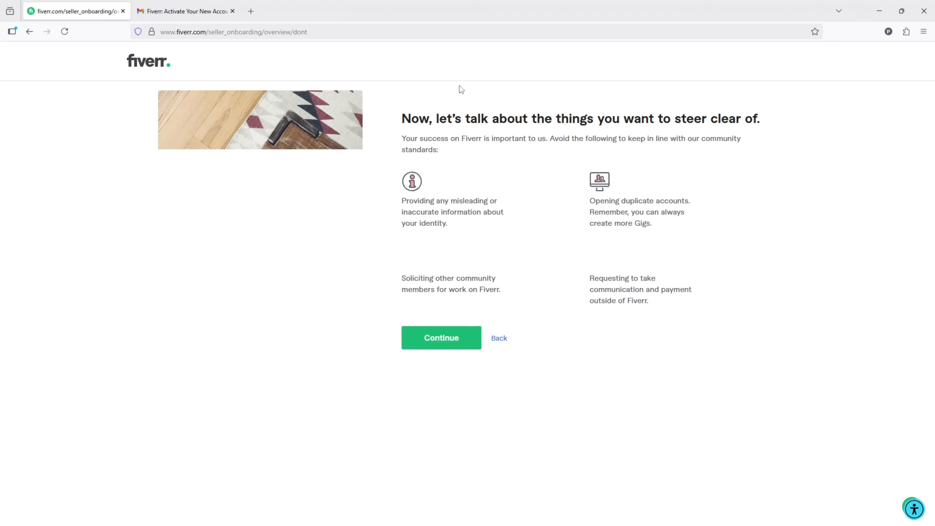
{"action": "left_click", "coordinate": [444, 337]}
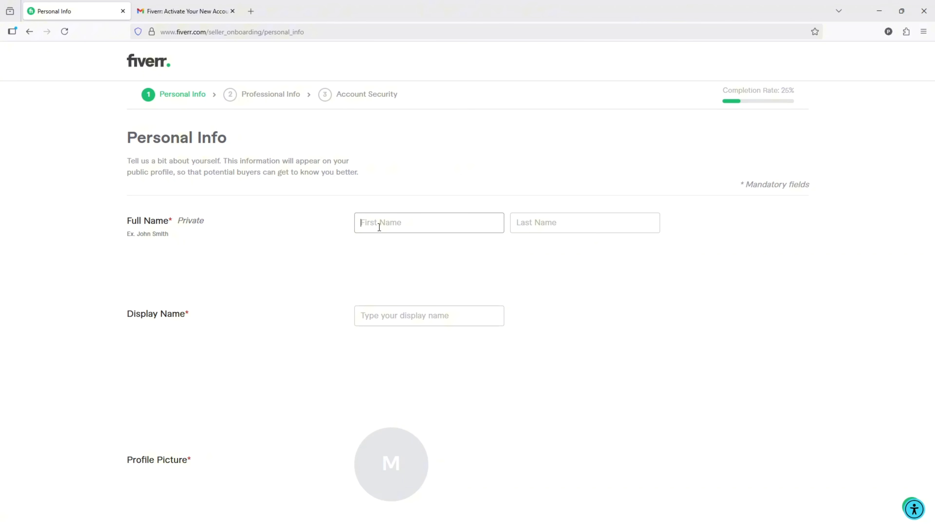
- Fill in the seller's first and last name and replace the suggested display name with the chosen one
{"action": "type", "text": "D"}
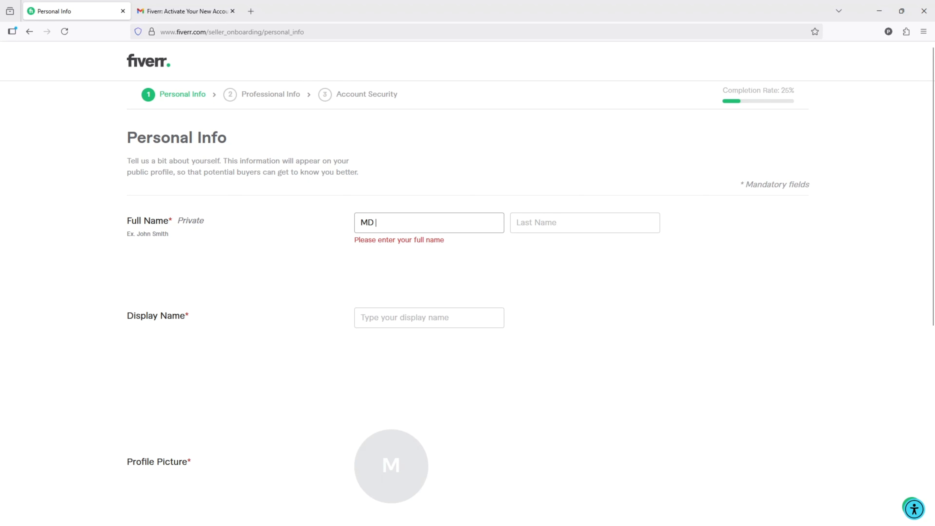
{"action": "type", "text": " Shahjan"}
{"action": "left_click", "coordinate": [595, 225]}
{"action": "type", "text": "Ali"}
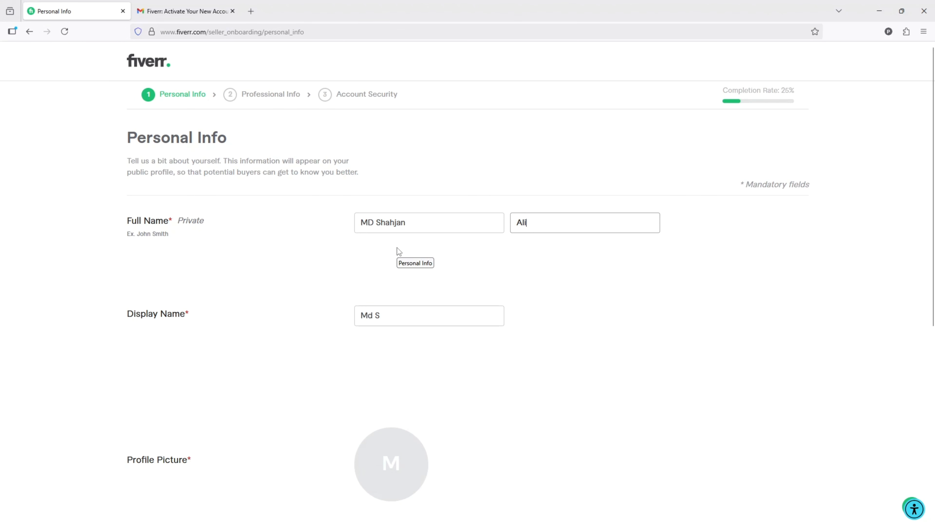
{"action": "mouse_move", "coordinate": [359, 316]}
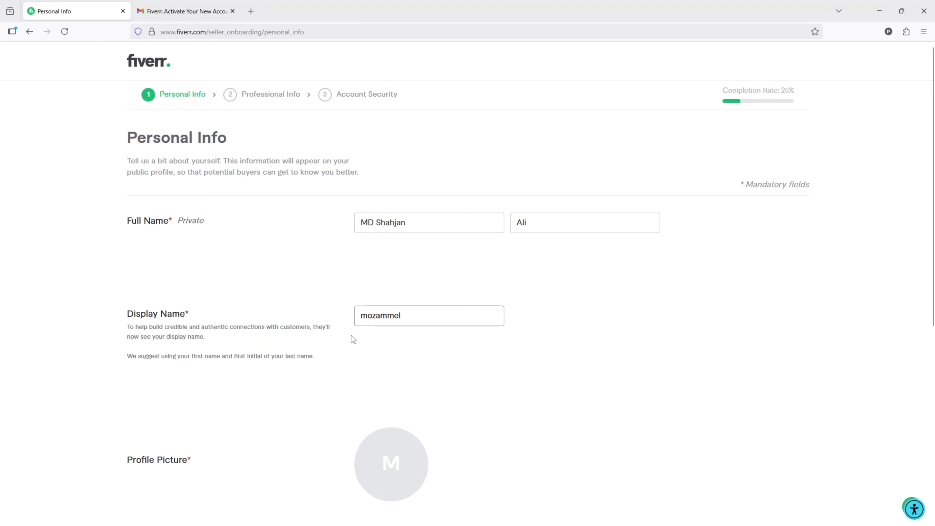
- Start uploading a profile picture and browse the computer's folders to New Volume (F:)
{"action": "scroll", "coordinate": [196, 322], "scroll_direction": "down", "scroll_amount": 3}
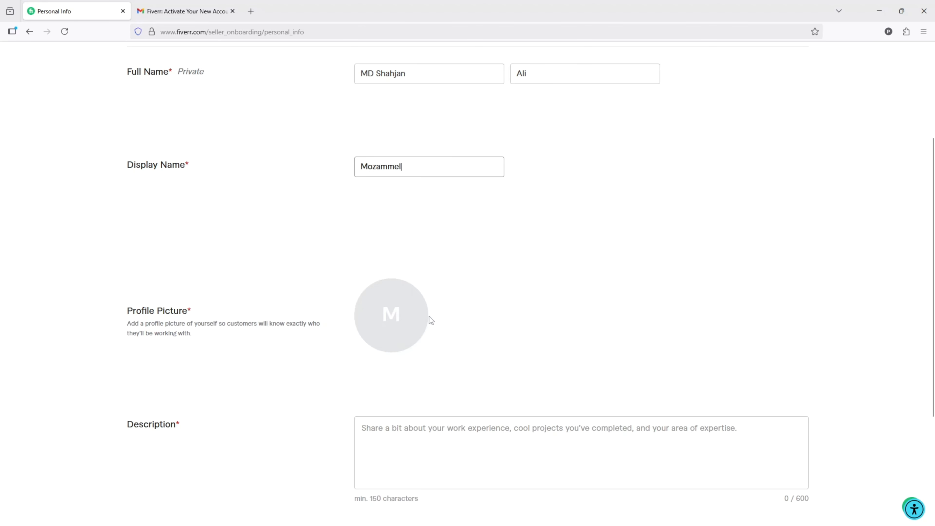
{"action": "left_click", "coordinate": [391, 317]}
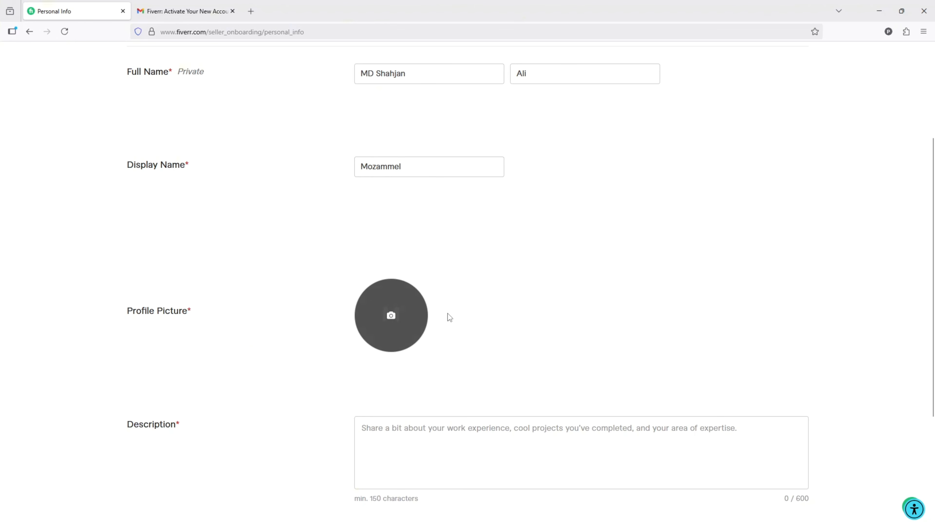
{"action": "scroll", "coordinate": [48, 107], "scroll_direction": "down", "scroll_amount": 3}
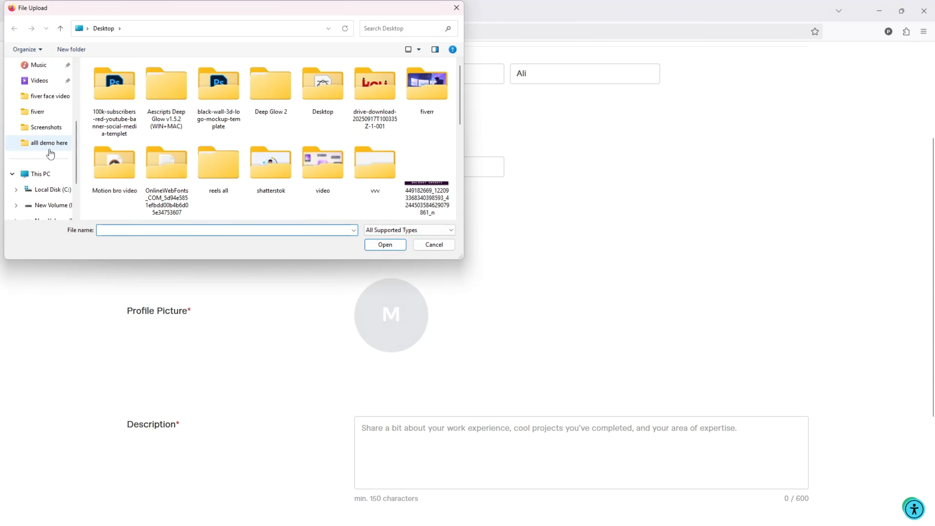
{"action": "scroll", "coordinate": [50, 154], "scroll_direction": "up", "scroll_amount": 4}
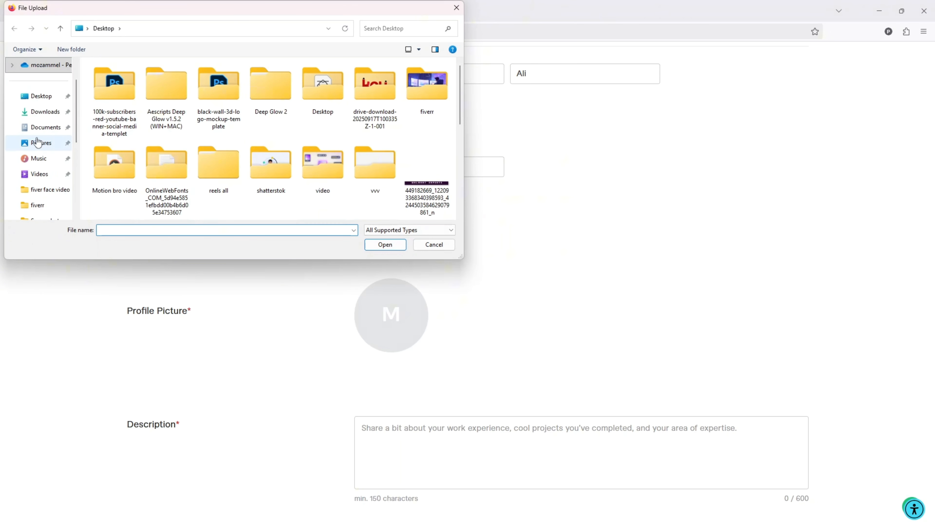
{"action": "scroll", "coordinate": [42, 96], "scroll_direction": "up", "scroll_amount": 2}
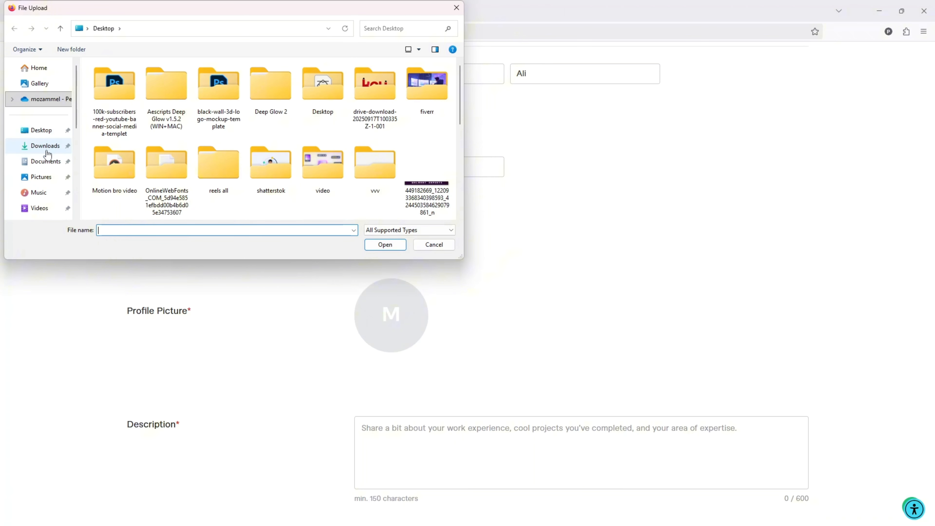
{"action": "scroll", "coordinate": [47, 154], "scroll_direction": "down", "scroll_amount": 5}
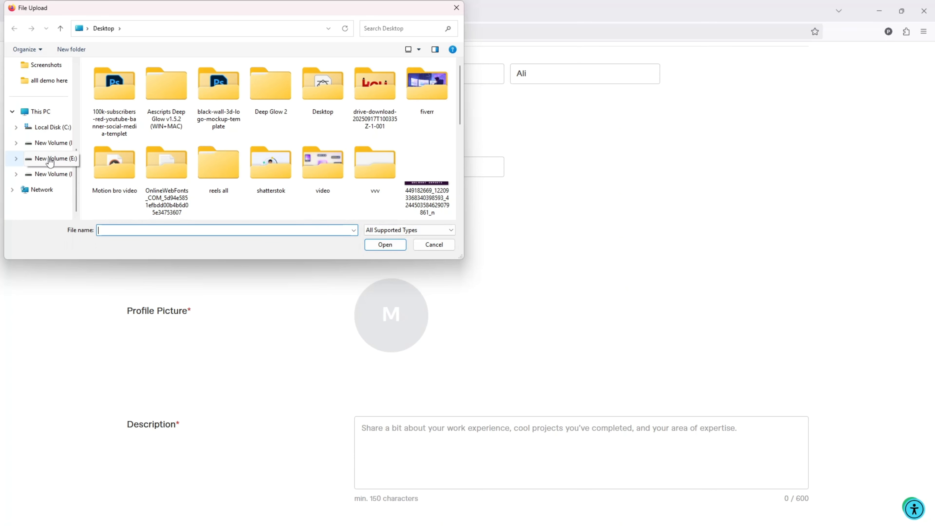
{"action": "scroll", "coordinate": [50, 162], "scroll_direction": "up", "scroll_amount": 5}
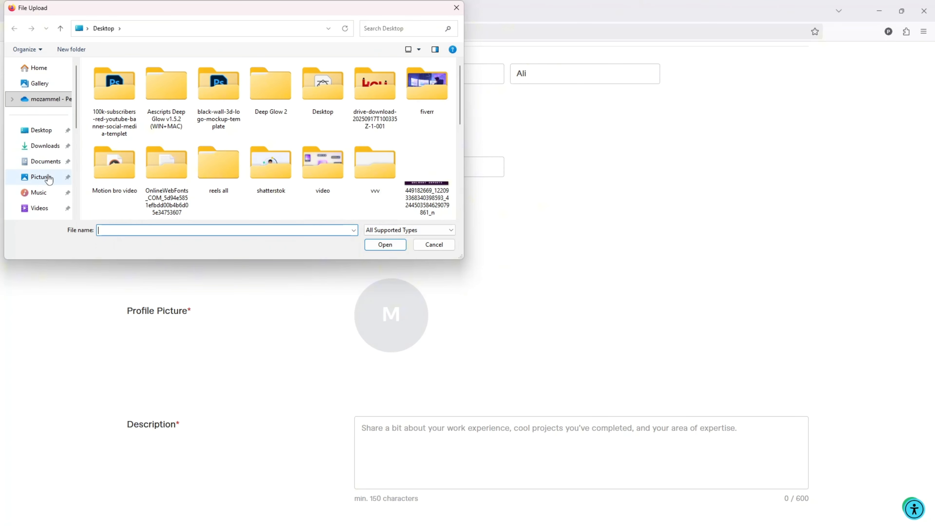
{"action": "scroll", "coordinate": [49, 179], "scroll_direction": "down", "scroll_amount": 5}
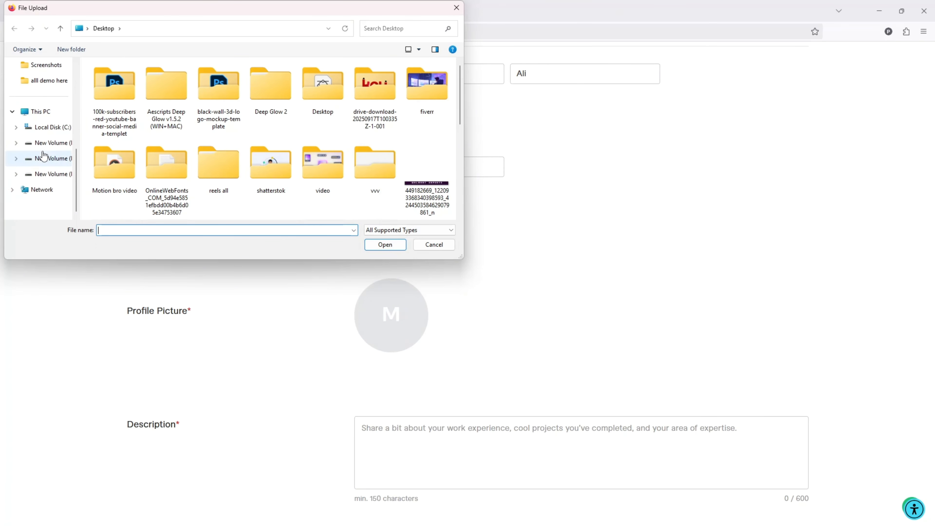
{"action": "left_click", "coordinate": [57, 164]}
{"action": "scroll", "coordinate": [148, 150], "scroll_direction": "down", "scroll_amount": 4}
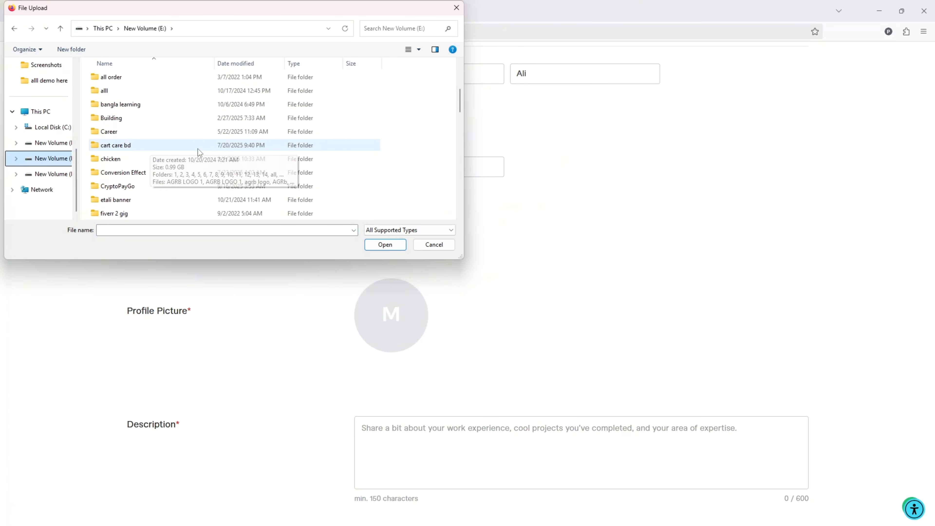
{"action": "scroll", "coordinate": [199, 151], "scroll_direction": "down", "scroll_amount": 1}
{"action": "left_click", "coordinate": [60, 171]}
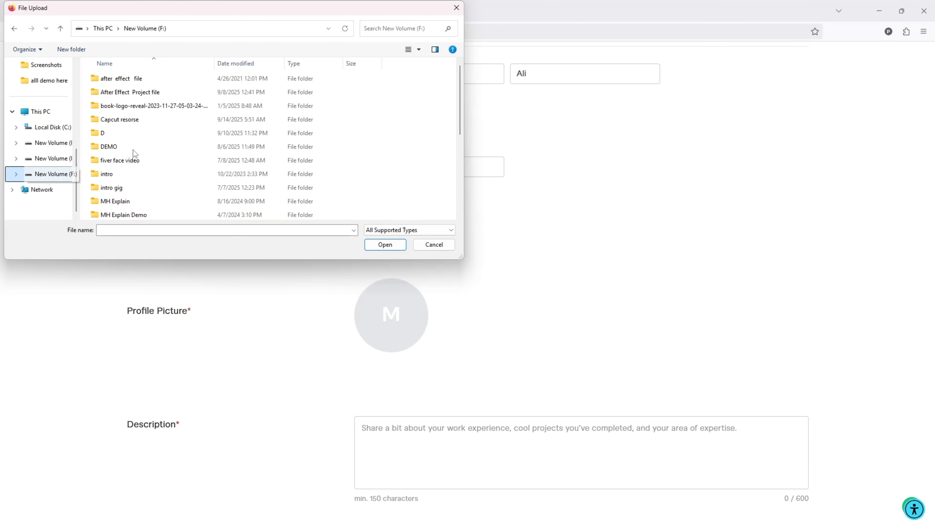
- Upload "Generated Image August 31, 2025 - 3_21AM" from the D > ai photo folder as the profile picture
{"action": "double_click", "coordinate": [135, 133]}
{"action": "double_click", "coordinate": [219, 89]}
{"action": "scroll", "coordinate": [334, 167], "scroll_direction": "down", "scroll_amount": 5}
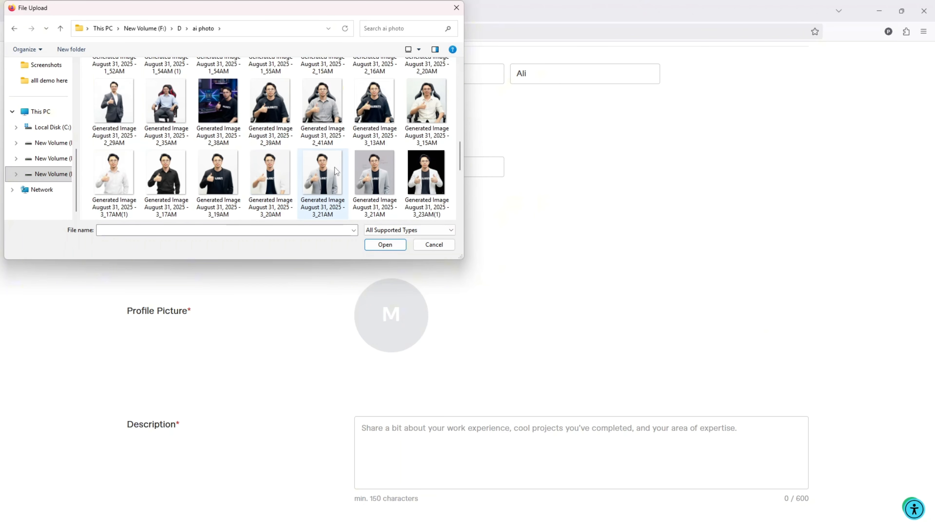
{"action": "left_click", "coordinate": [334, 167]}
{"action": "left_click", "coordinate": [385, 245]}
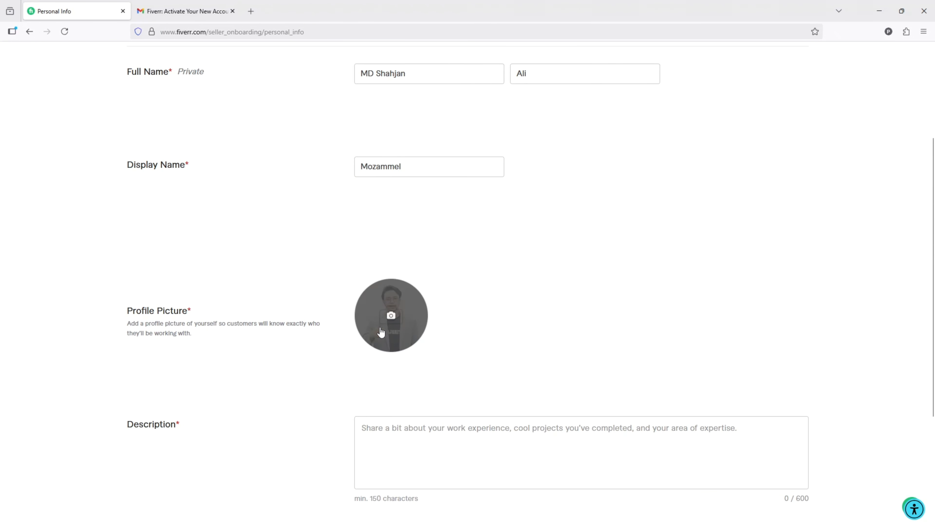
- Open ChatGPT in a new tab and submit "make a fiver bio about my details , i am motion graphic designer within 7 years of experience"
{"action": "scroll", "coordinate": [539, 294], "scroll_direction": "down", "scroll_amount": 3}
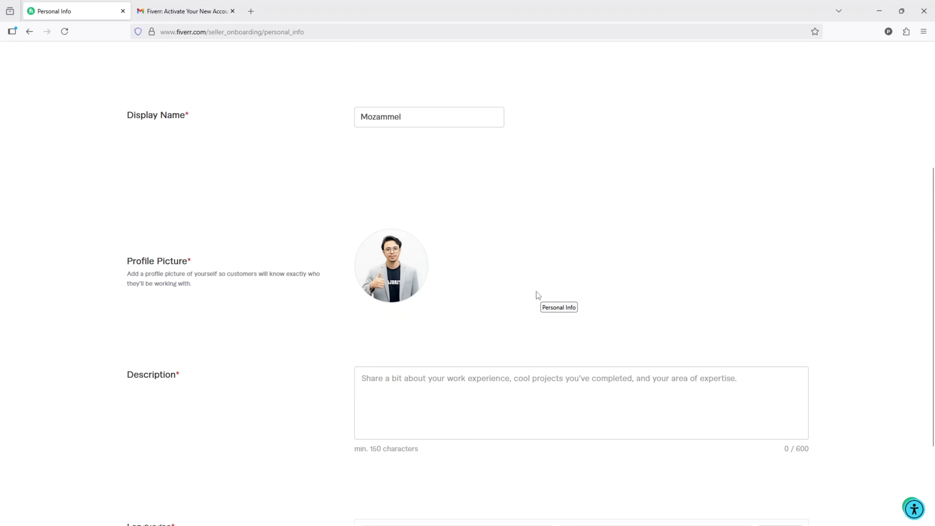
{"action": "scroll", "coordinate": [384, 333], "scroll_direction": "down", "scroll_amount": 2}
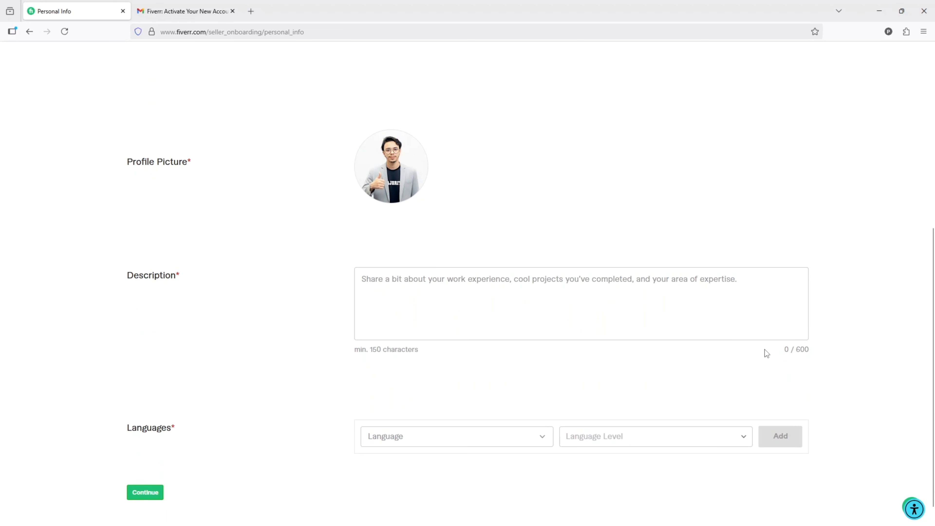
{"action": "left_click", "coordinate": [466, 289]}
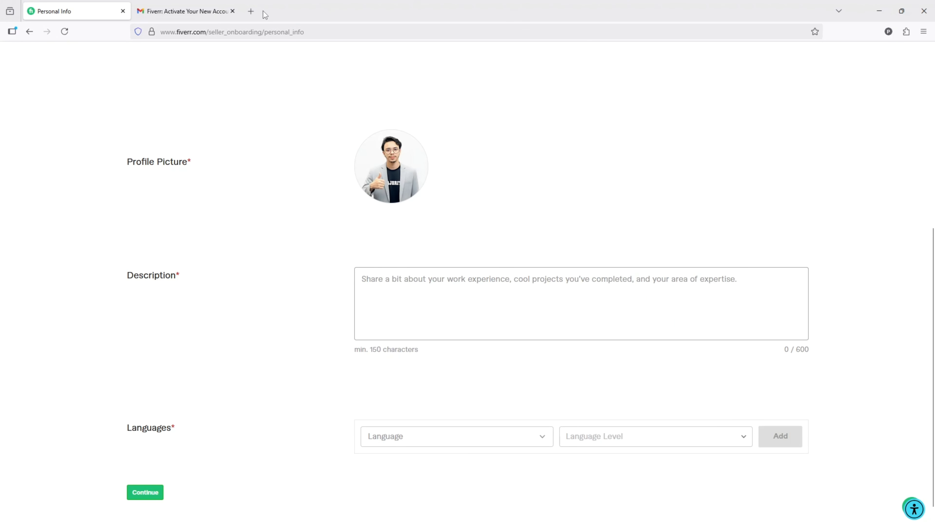
{"action": "left_click", "coordinate": [252, 12]}
{"action": "left_click", "coordinate": [374, 270]}
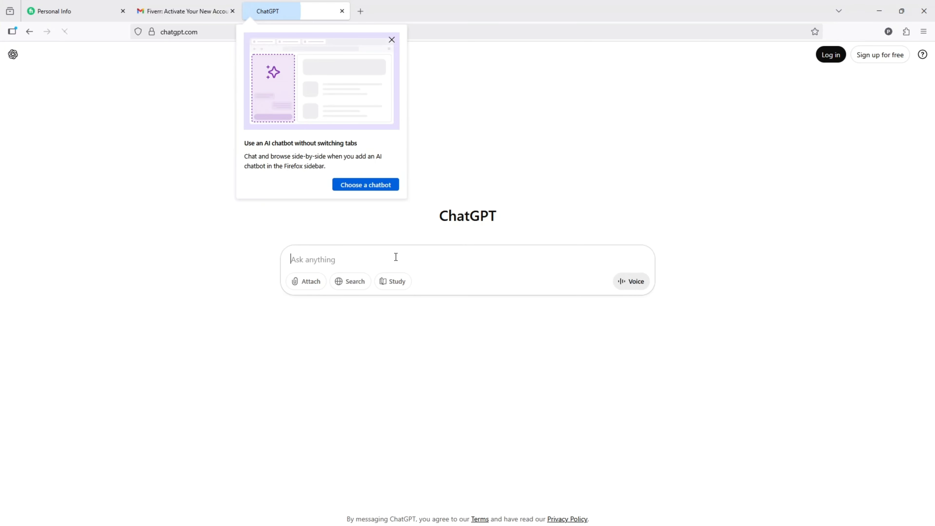
{"action": "type", "text": "make a fiver"}
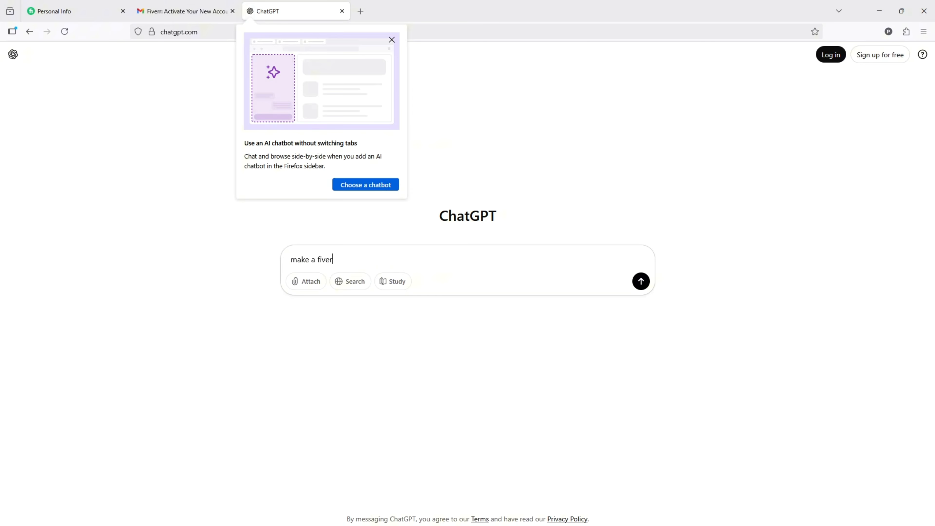
{"action": "type", "text": " bio about my details , i am motio"}
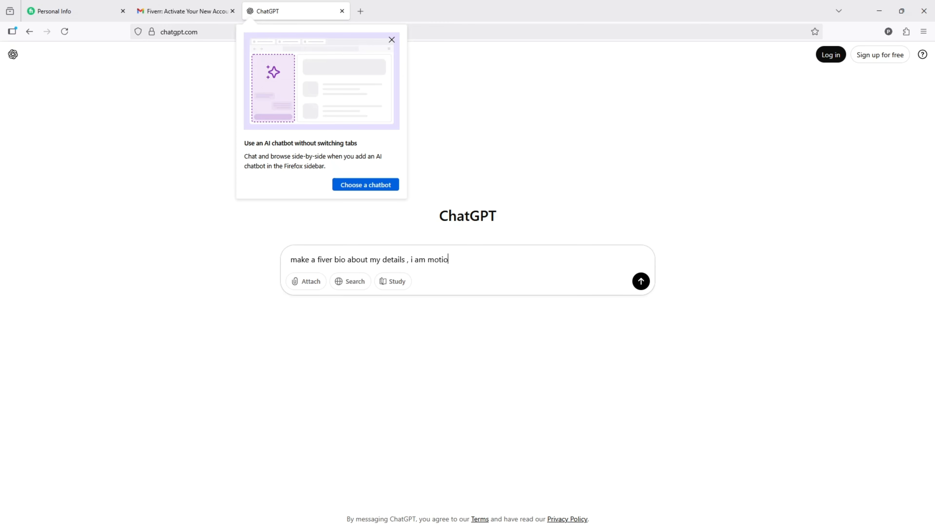
{"action": "type", "text": "n graphic designer within 7 years of"}
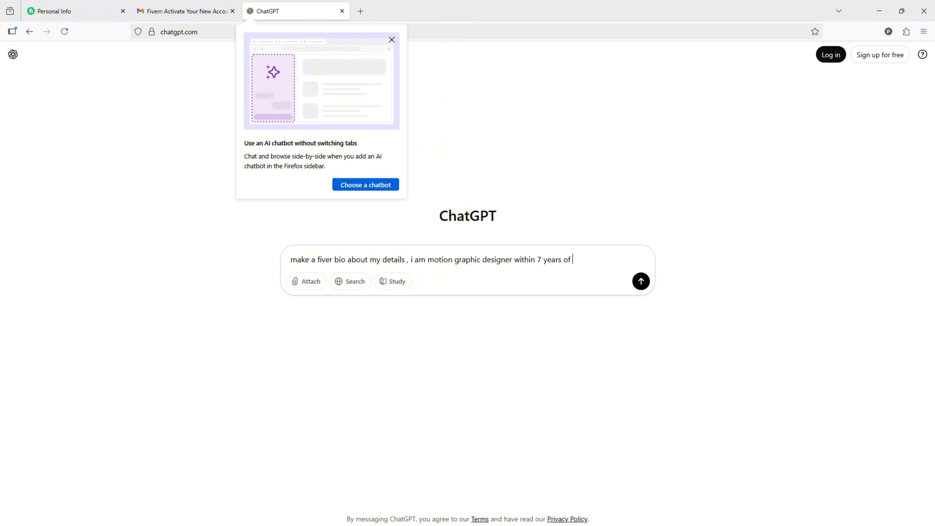
{"action": "type", "text": "perience"}
{"action": "left_click", "coordinate": [641, 281]}
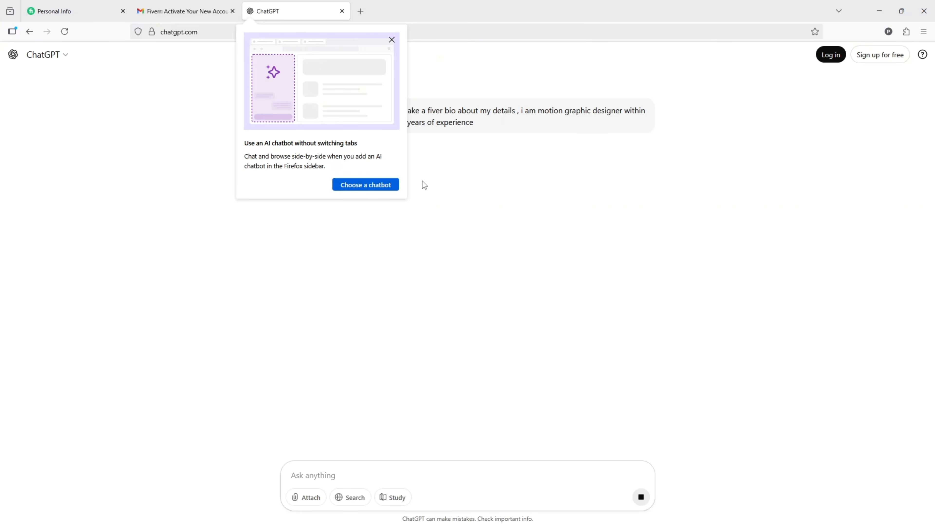
{"action": "left_click", "coordinate": [391, 40]}
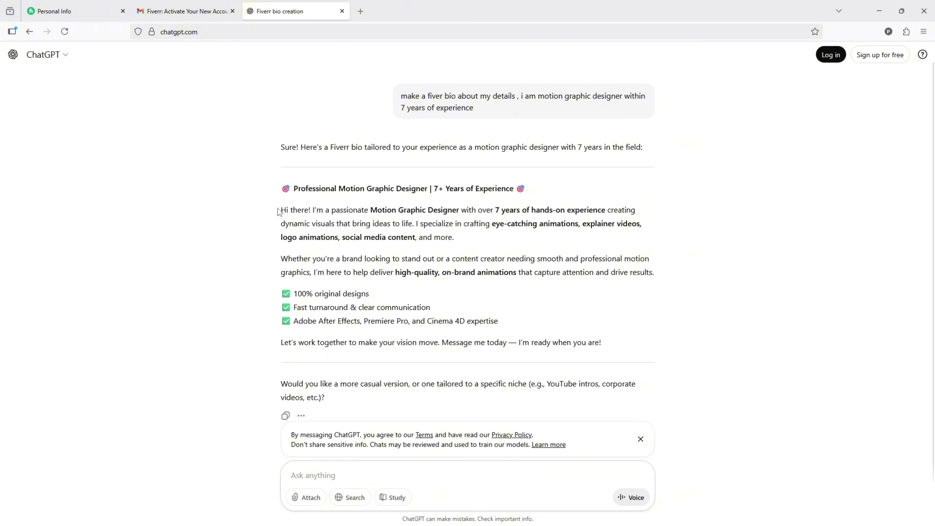
- Copy the generated bio's "Hi there!" paragraph from ChatGPT into the Description of Fiverr's Personal Info form
{"action": "left_click_drag", "start_coordinate": [283, 211], "coordinate": [459, 239]}
{"action": "key", "text": "ctrl+c"}
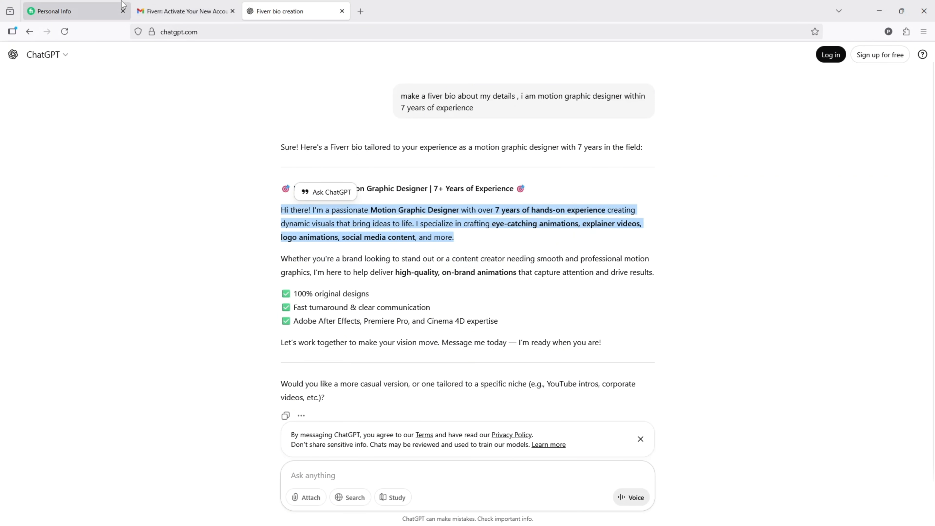
{"action": "left_click", "coordinate": [74, 11]}
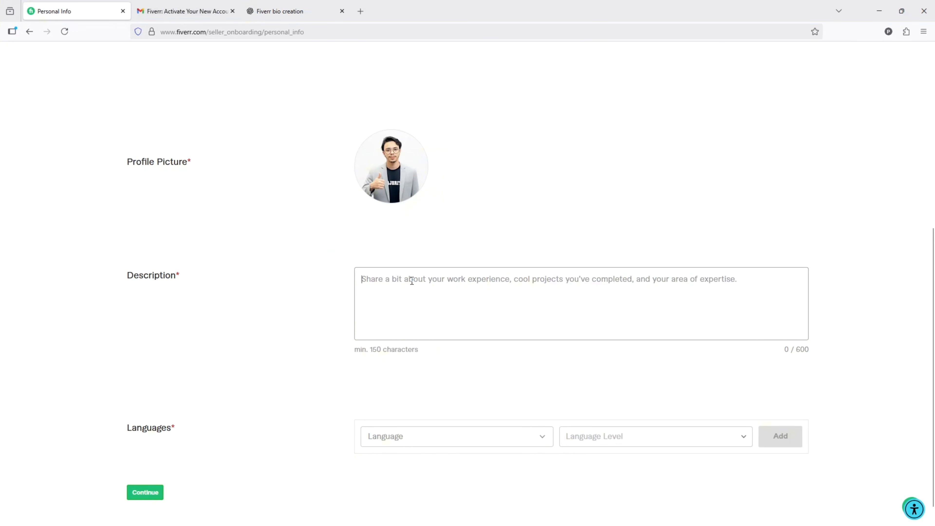
{"action": "key", "text": "ctrl+v"}
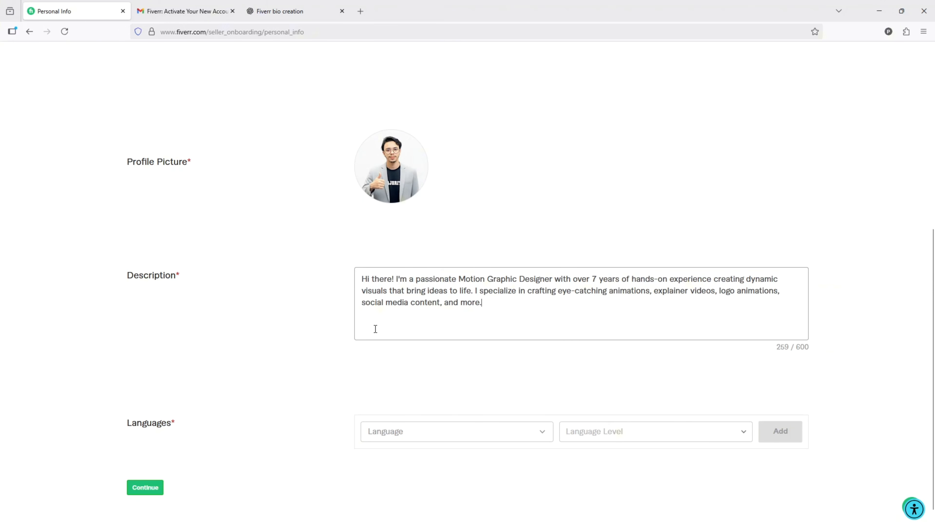
- Add English at Fluent level to the languages and continue to the Professional Info form
{"action": "scroll", "coordinate": [266, 361], "scroll_direction": "down", "scroll_amount": 1}
{"action": "left_click", "coordinate": [500, 416]}
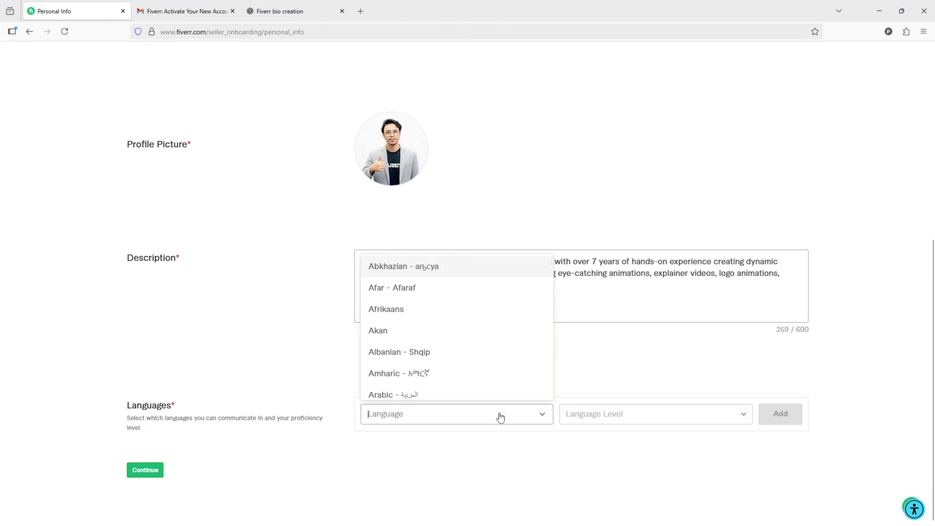
{"action": "scroll", "coordinate": [413, 324], "scroll_direction": "down", "scroll_amount": 1}
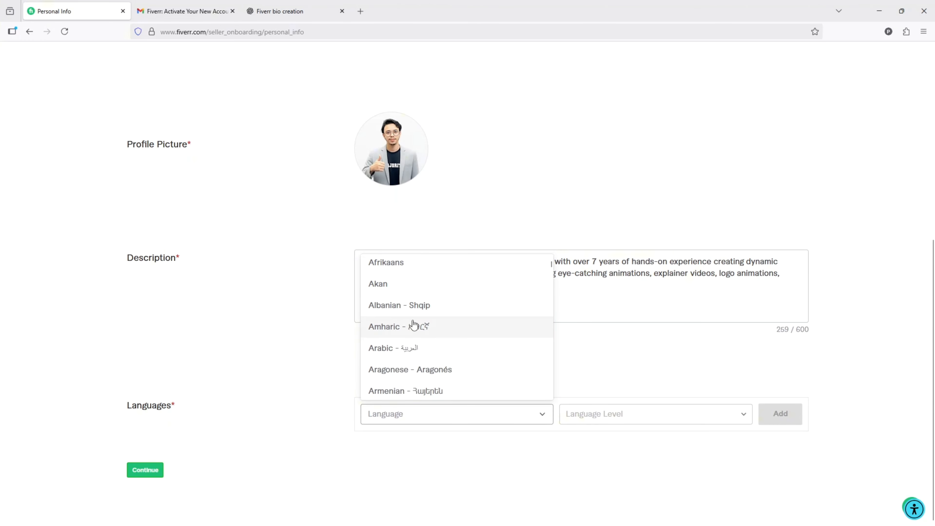
{"action": "scroll", "coordinate": [413, 323], "scroll_direction": "down", "scroll_amount": 5}
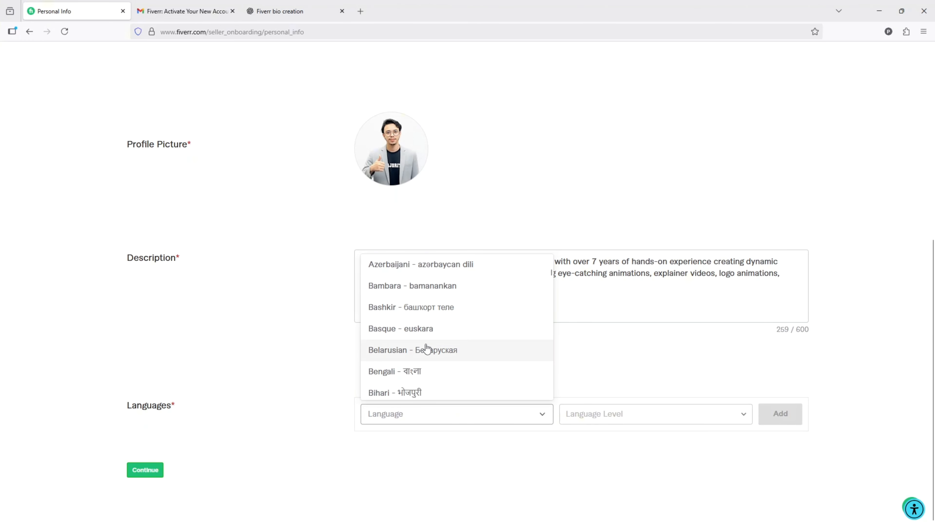
{"action": "scroll", "coordinate": [427, 348], "scroll_direction": "down", "scroll_amount": 6}
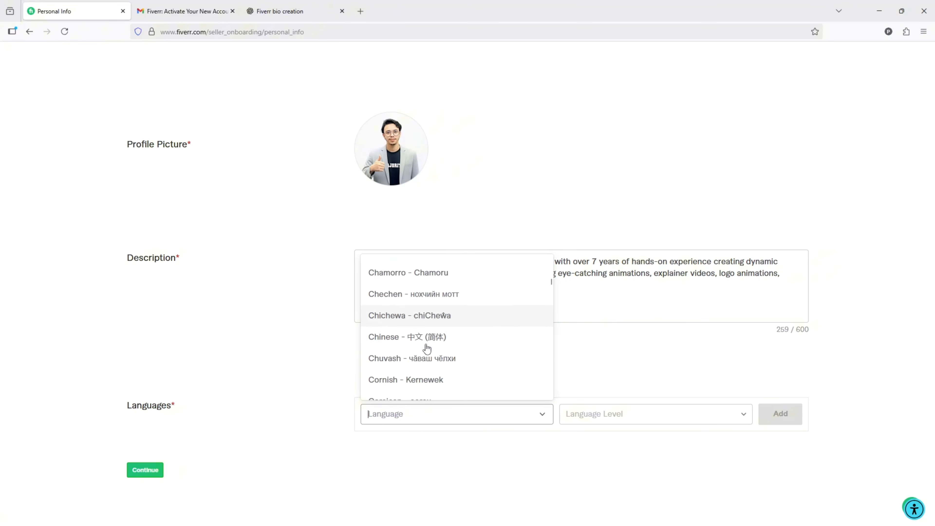
{"action": "scroll", "coordinate": [427, 348], "scroll_direction": "down", "scroll_amount": 5}
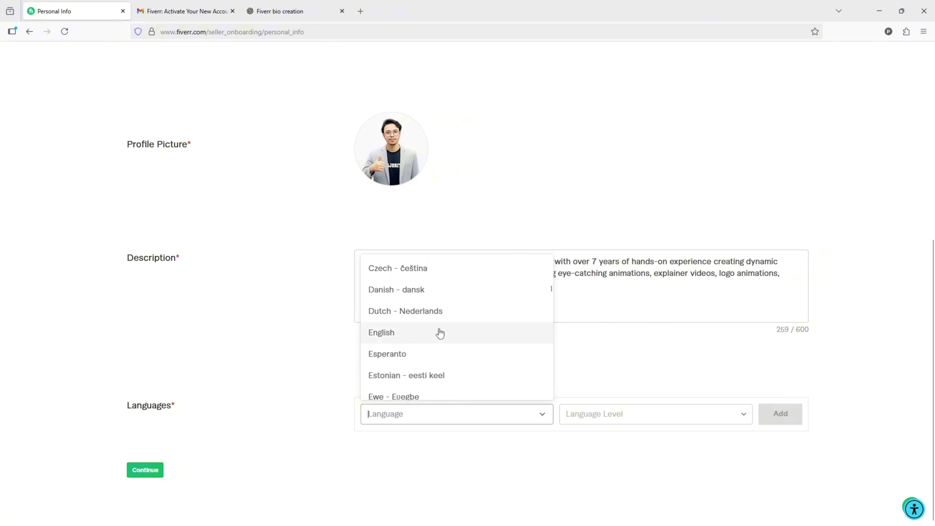
{"action": "left_click", "coordinate": [440, 332]}
{"action": "left_click", "coordinate": [644, 421]}
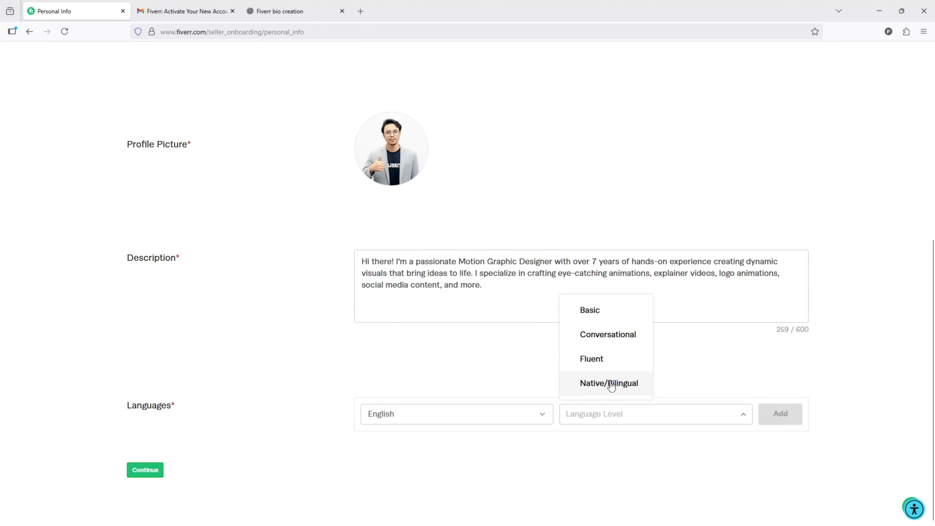
{"action": "left_click", "coordinate": [607, 363]}
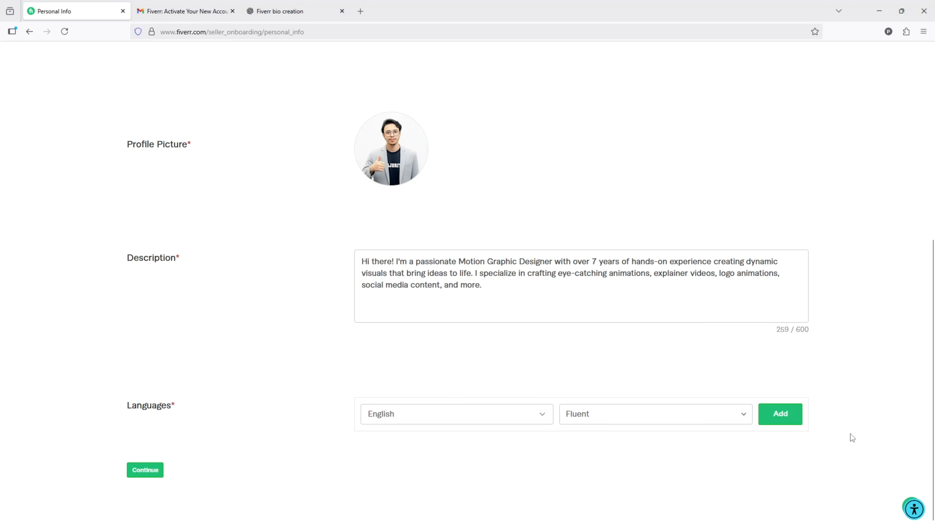
{"action": "left_click", "coordinate": [774, 419]}
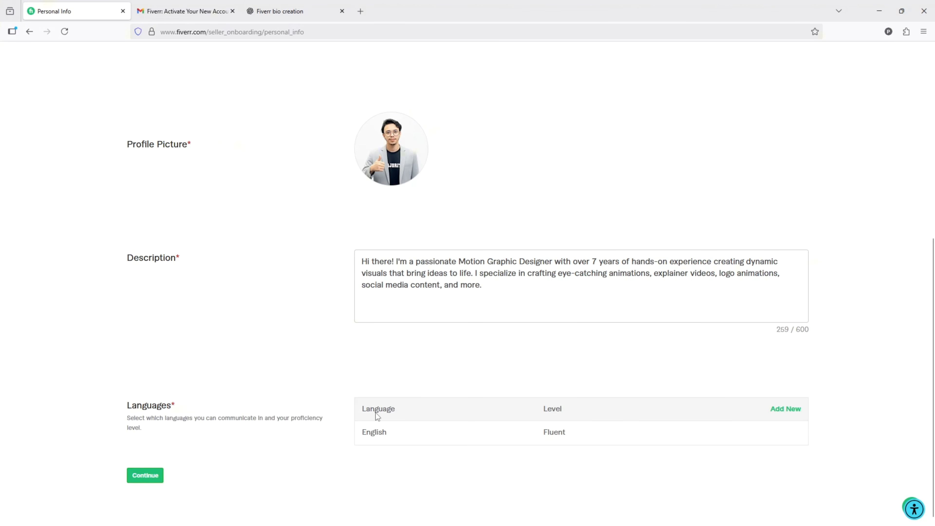
{"action": "left_click", "coordinate": [157, 471]}
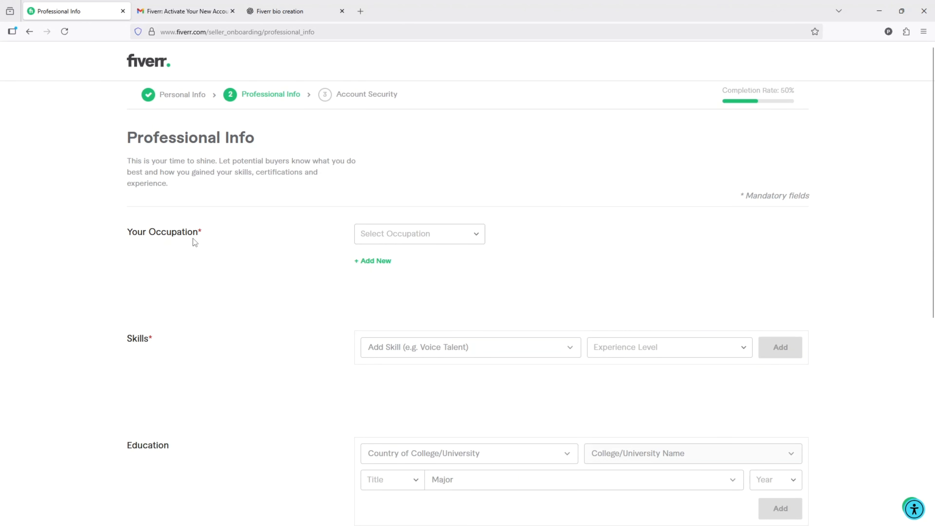
- Choose Video & Animation as the occupation on the Professional Info form
{"action": "left_click", "coordinate": [407, 239]}
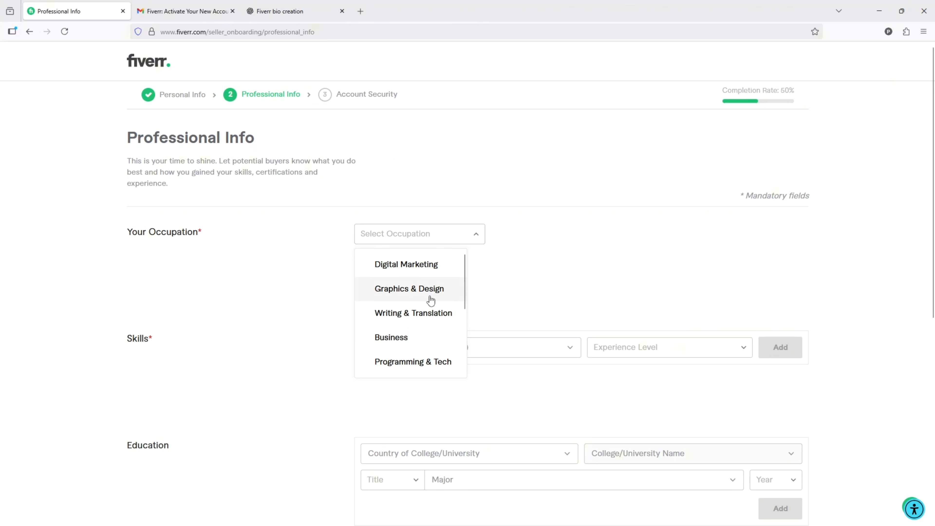
{"action": "scroll", "coordinate": [431, 300], "scroll_direction": "down", "scroll_amount": 3}
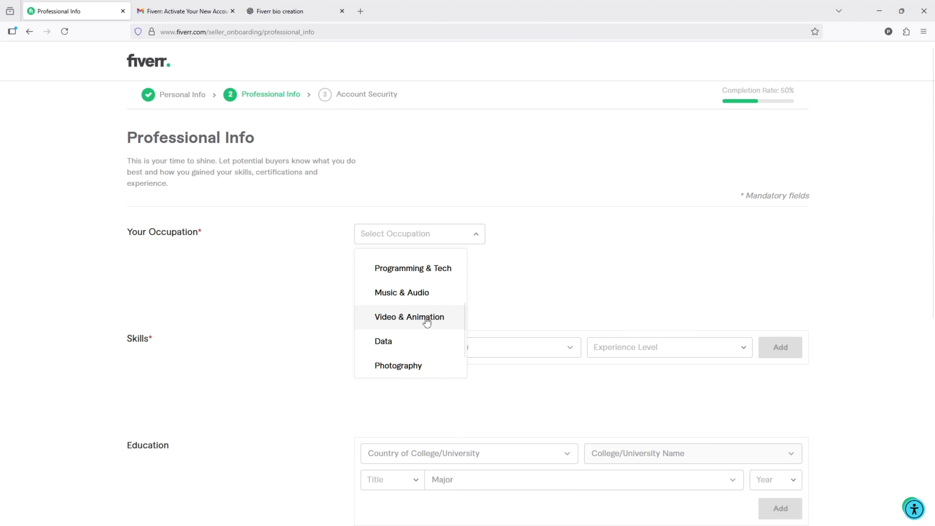
{"action": "scroll", "coordinate": [427, 321], "scroll_direction": "down", "scroll_amount": 1}
{"action": "scroll", "coordinate": [427, 322], "scroll_direction": "up", "scroll_amount": 2}
{"action": "scroll", "coordinate": [427, 321], "scroll_direction": "up", "scroll_amount": 2}
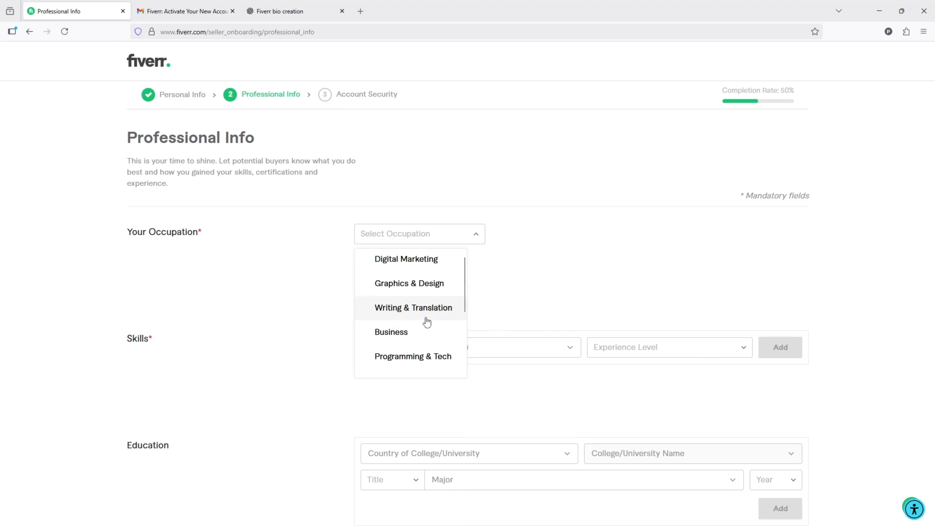
{"action": "scroll", "coordinate": [427, 321], "scroll_direction": "down", "scroll_amount": 3}
{"action": "scroll", "coordinate": [426, 322], "scroll_direction": "up", "scroll_amount": 3}
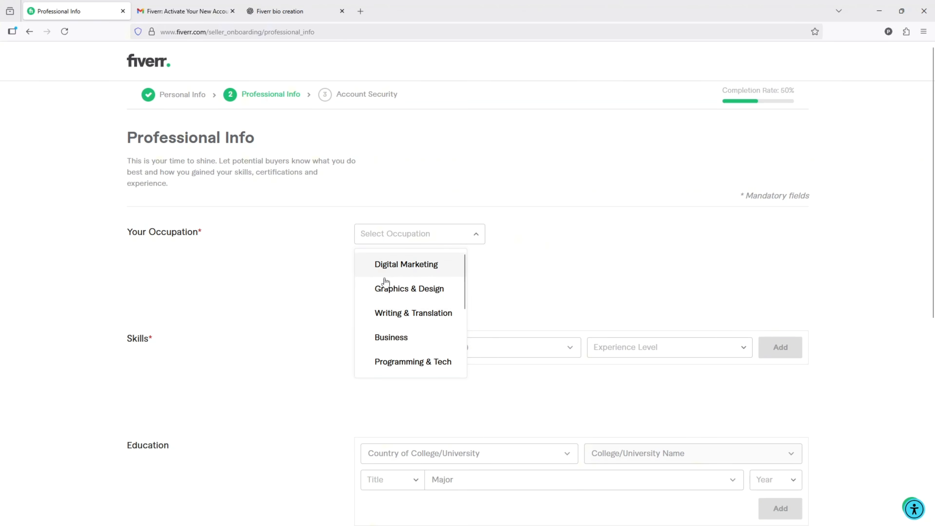
{"action": "scroll", "coordinate": [417, 293], "scroll_direction": "down", "scroll_amount": 3}
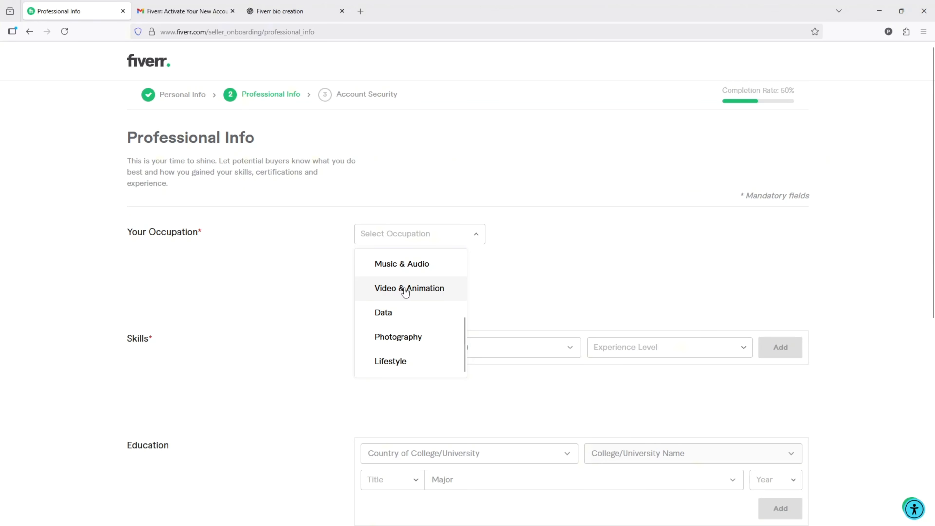
{"action": "left_click", "coordinate": [410, 289]}
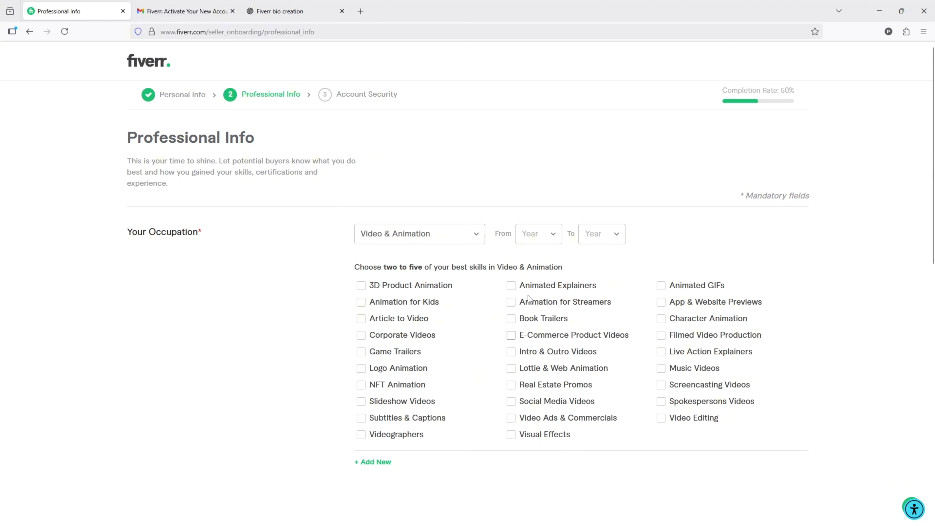
- Set the Video & Animation occupation period from 2017 to 2025
{"action": "left_click", "coordinate": [534, 238]}
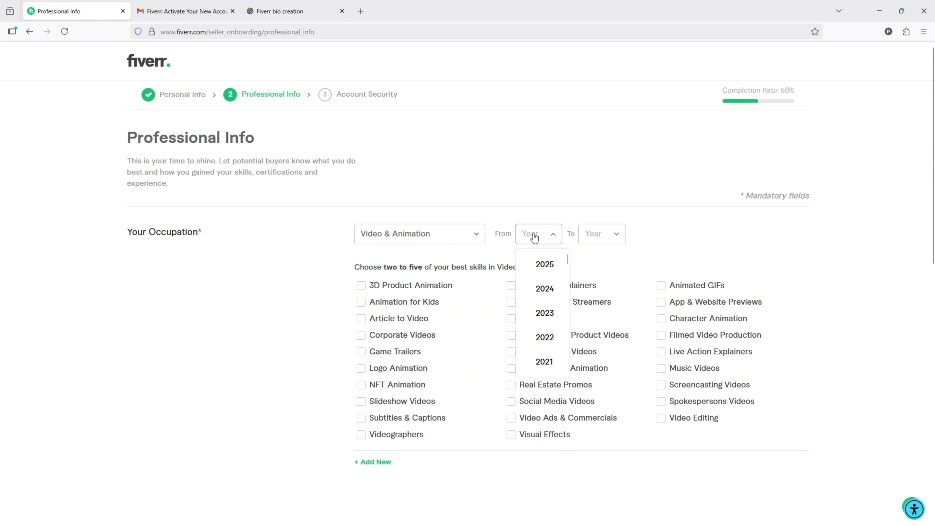
{"action": "scroll", "coordinate": [547, 339], "scroll_direction": "down", "scroll_amount": 3}
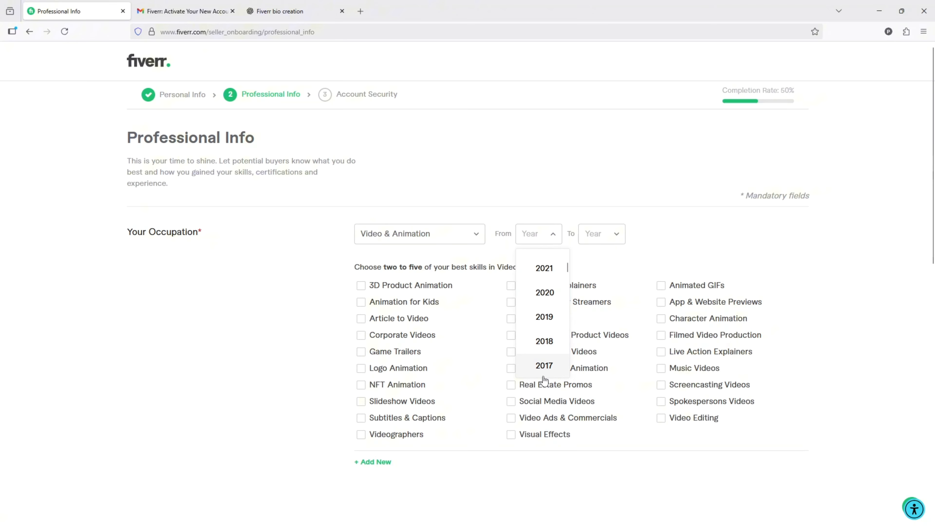
{"action": "left_click", "coordinate": [544, 370]}
{"action": "left_click", "coordinate": [606, 243]}
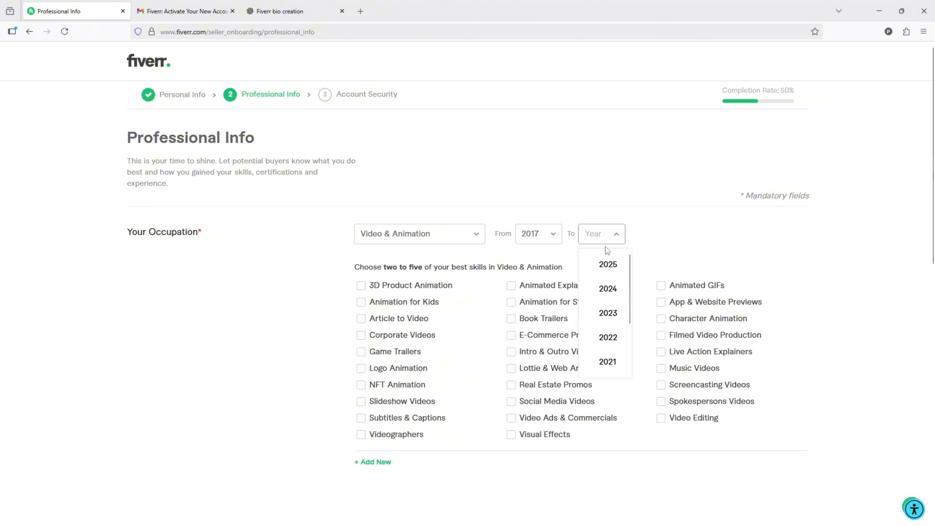
{"action": "left_click", "coordinate": [604, 272]}
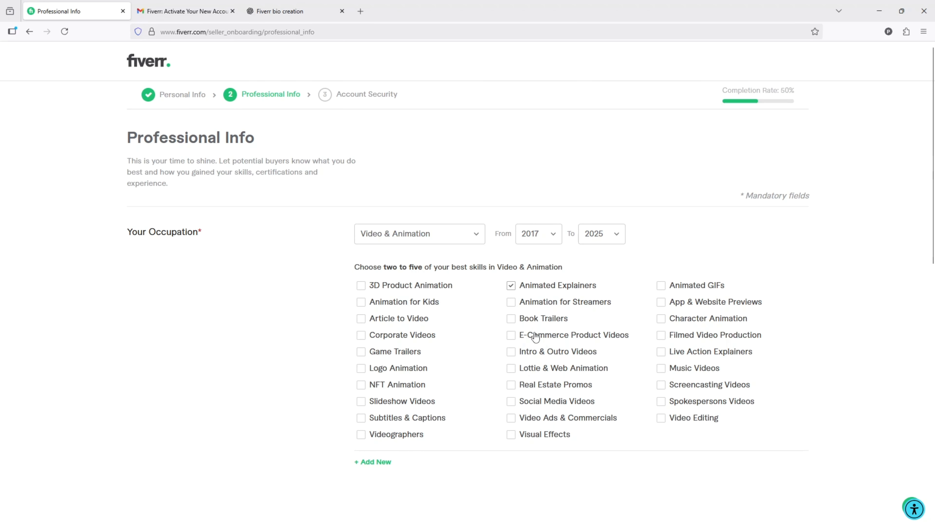
- Select Animated Explainers, Intro & Outro Videos, Social Media Videos, Video Ads & Commercials and Video Editing as the best Video & Animation skills
{"action": "left_click", "coordinate": [511, 354]}
{"action": "left_click", "coordinate": [514, 421]}
{"action": "left_click", "coordinate": [513, 407]}
{"action": "left_click", "coordinate": [664, 422]}
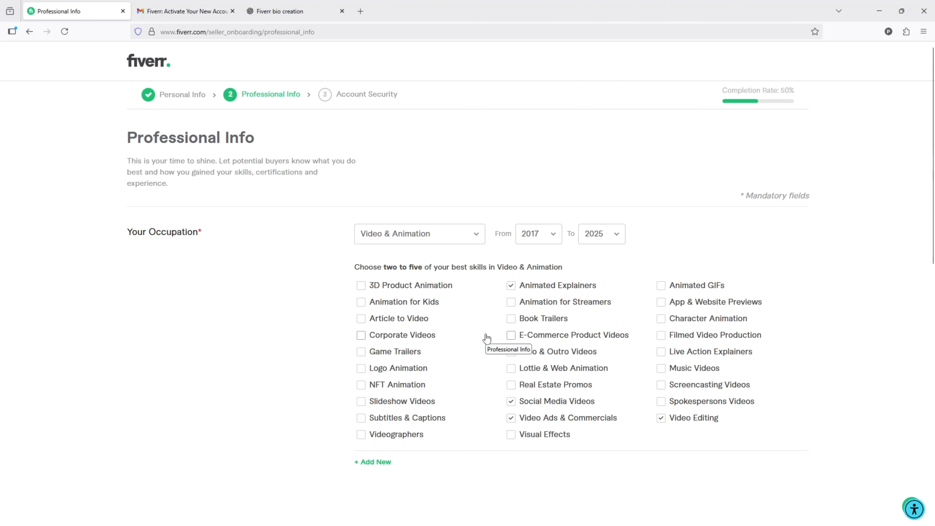
- Add Adobe Illustrator at Expert level to the Skills section
{"action": "scroll", "coordinate": [487, 338], "scroll_direction": "down", "scroll_amount": 3}
{"action": "scroll", "coordinate": [478, 340], "scroll_direction": "down", "scroll_amount": 2}
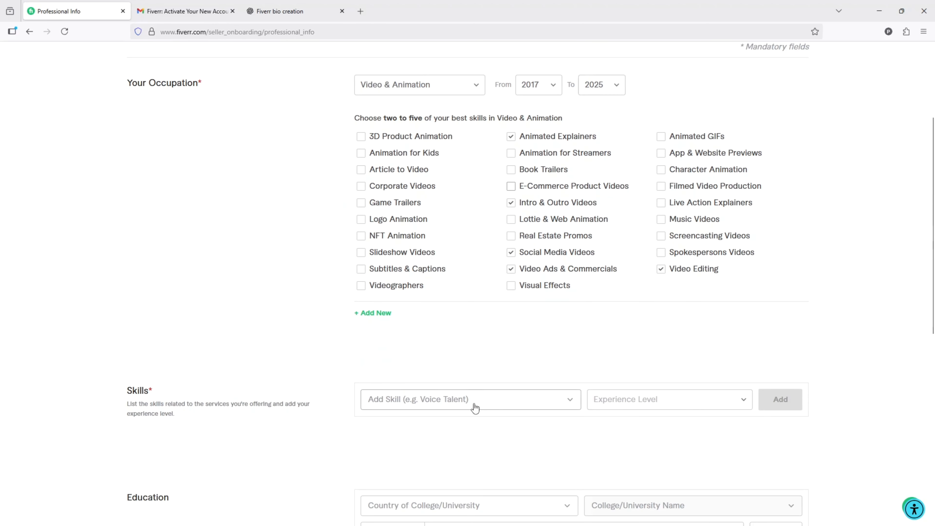
{"action": "left_click", "coordinate": [410, 407]}
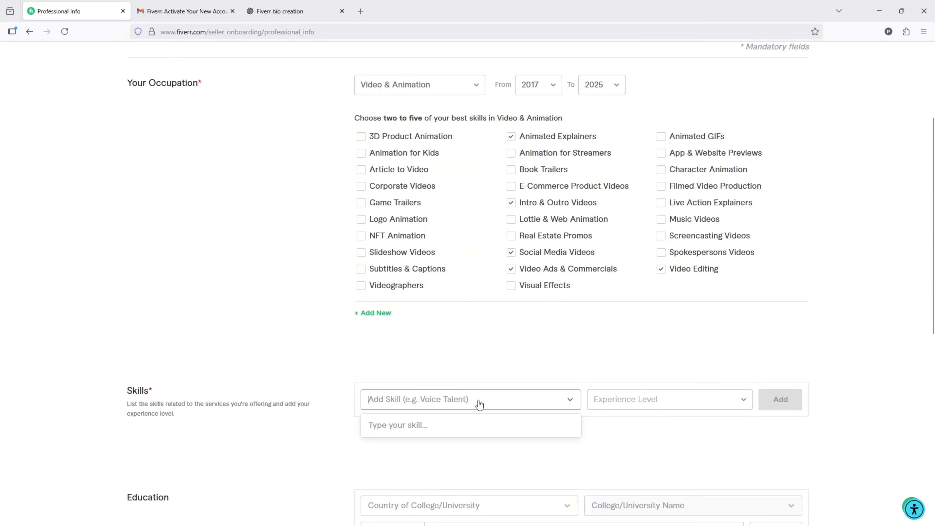
{"action": "left_click", "coordinate": [479, 399]}
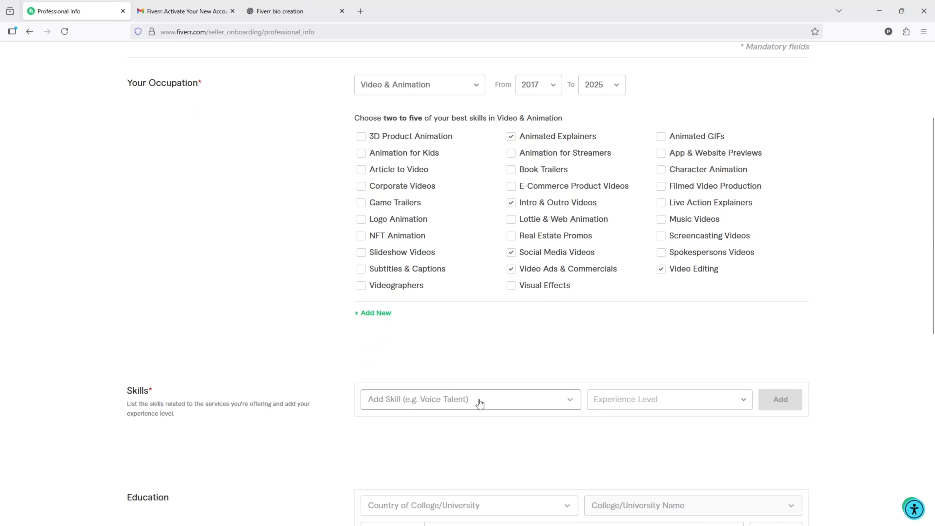
{"action": "type", "text": "a"}
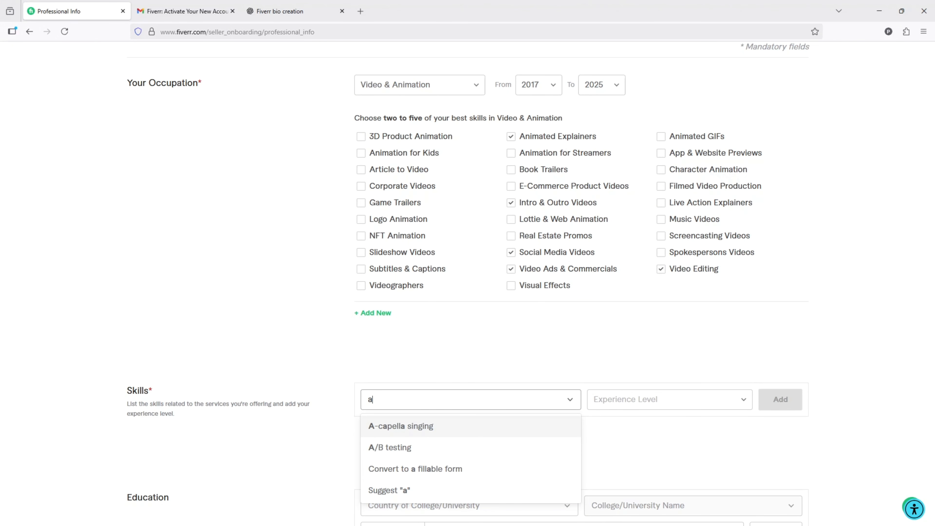
{"action": "type", "text": "dobe"}
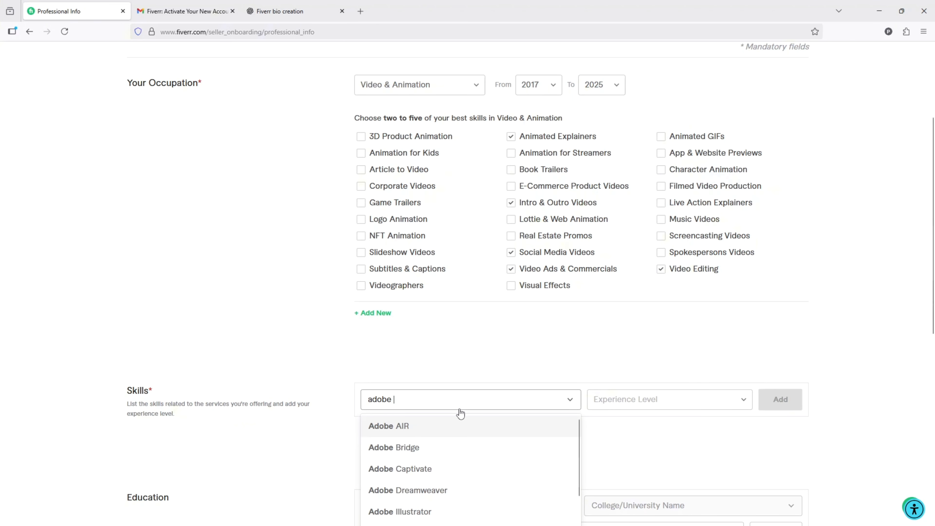
{"action": "left_click", "coordinate": [449, 512]}
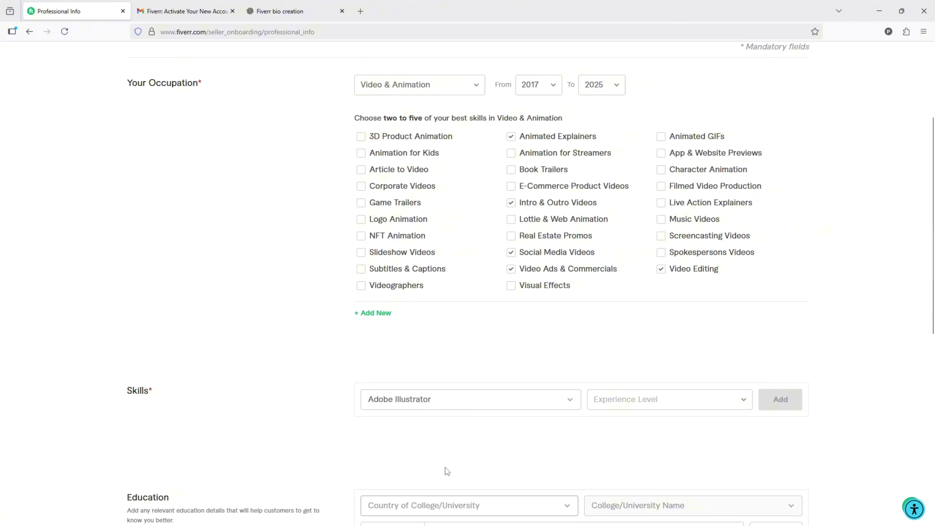
{"action": "left_click", "coordinate": [705, 401]}
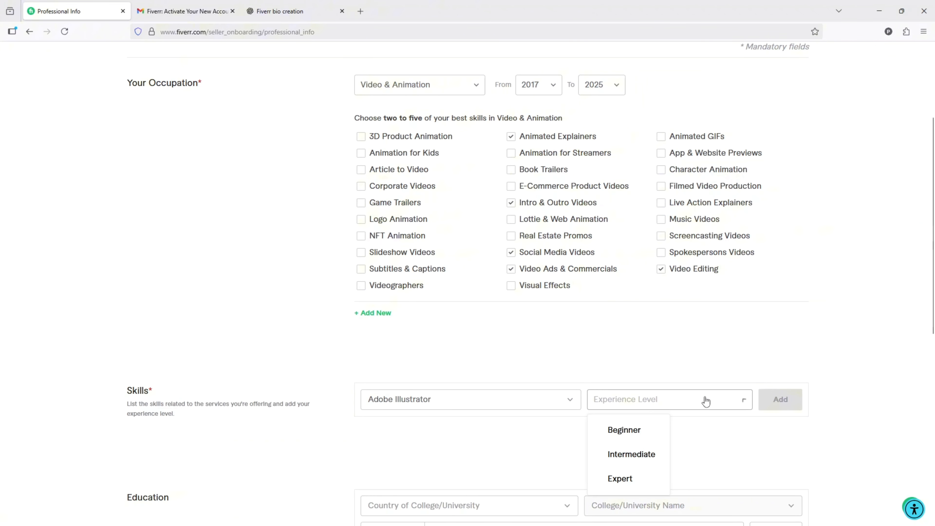
{"action": "left_click", "coordinate": [638, 481]}
{"action": "scroll", "coordinate": [772, 406], "scroll_direction": "down", "scroll_amount": 3}
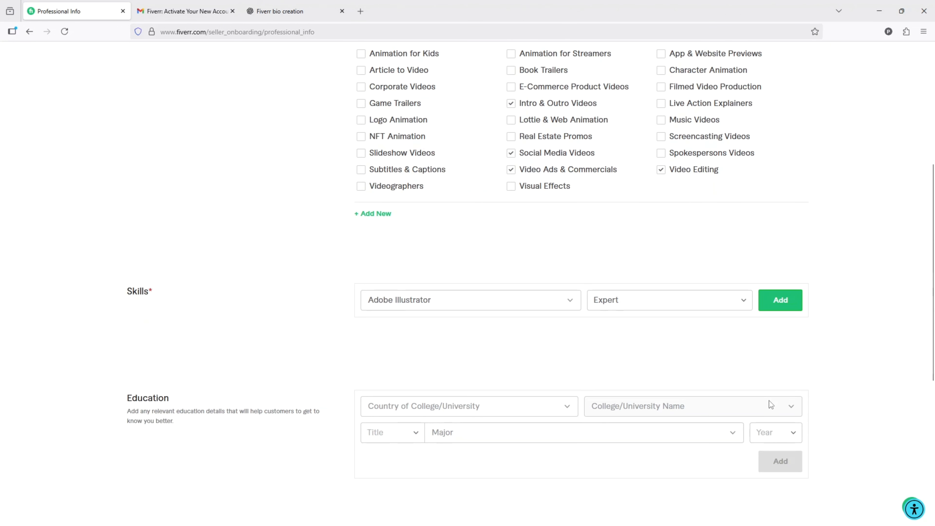
{"action": "left_click", "coordinate": [778, 299]}
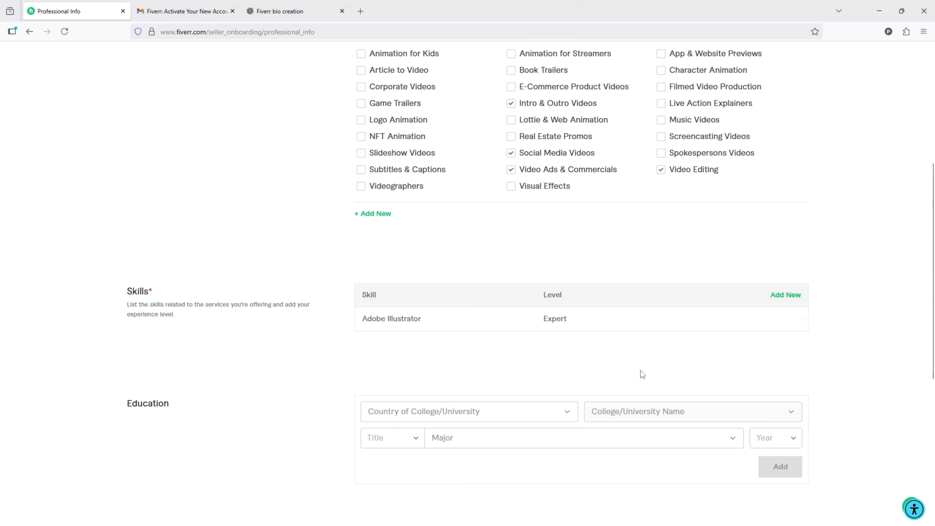
- Add Adobe Photoshop at Expert level as another entry in the Skills section
{"action": "left_click", "coordinate": [785, 297]}
{"action": "left_click", "coordinate": [433, 305]}
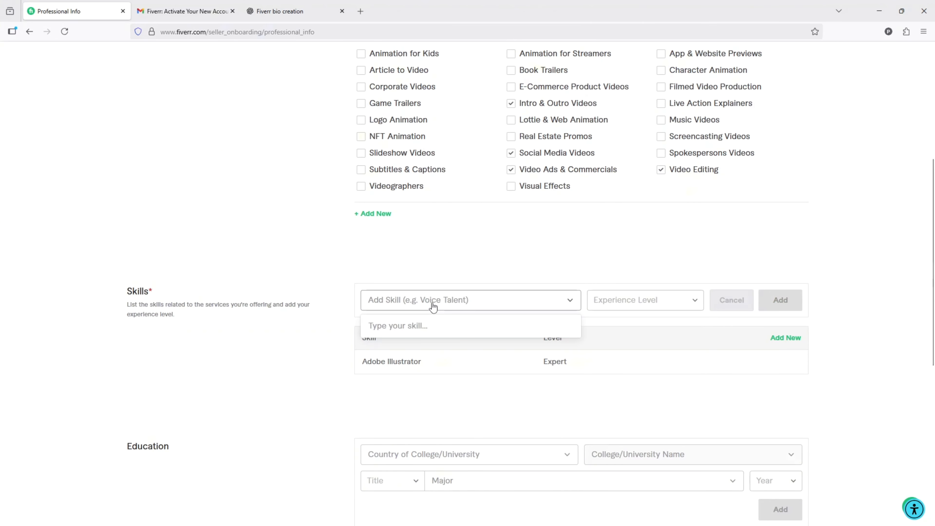
{"action": "type", "text": "adobe p"}
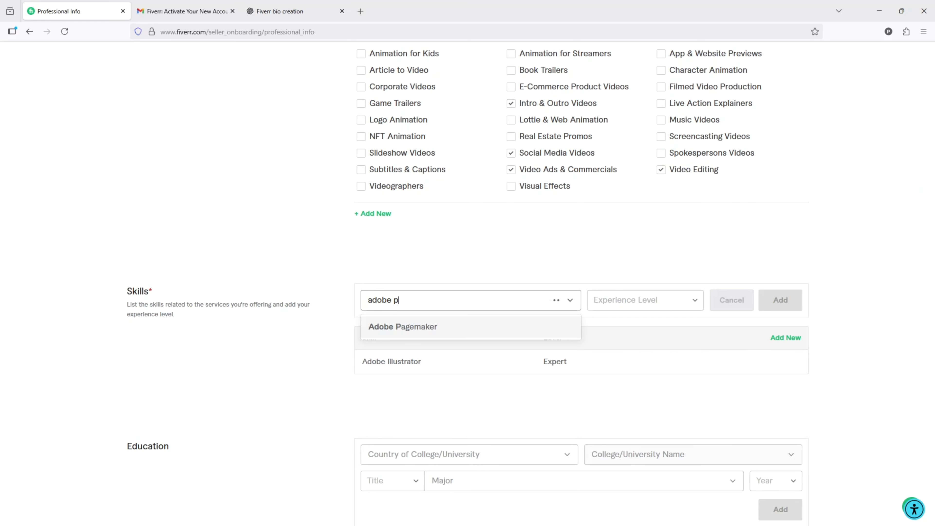
{"action": "type", "text": "h"}
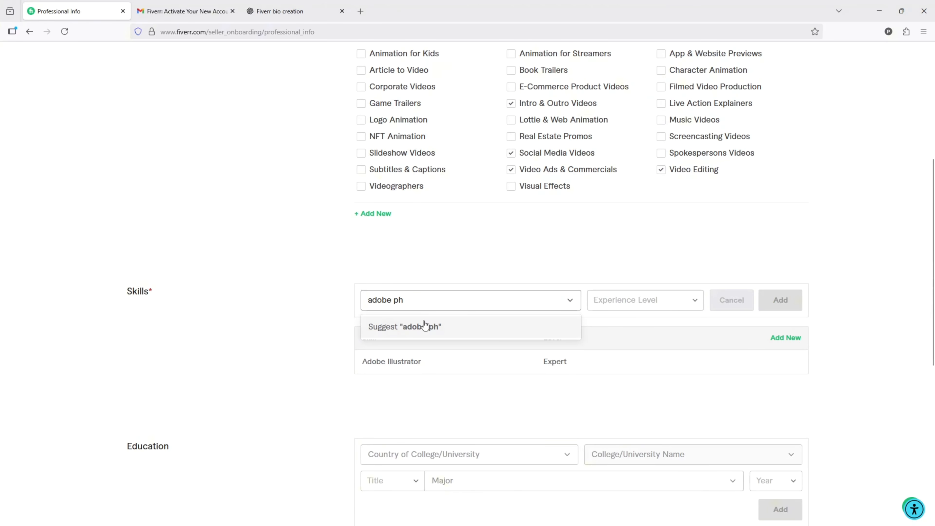
{"action": "type", "text": "oto"}
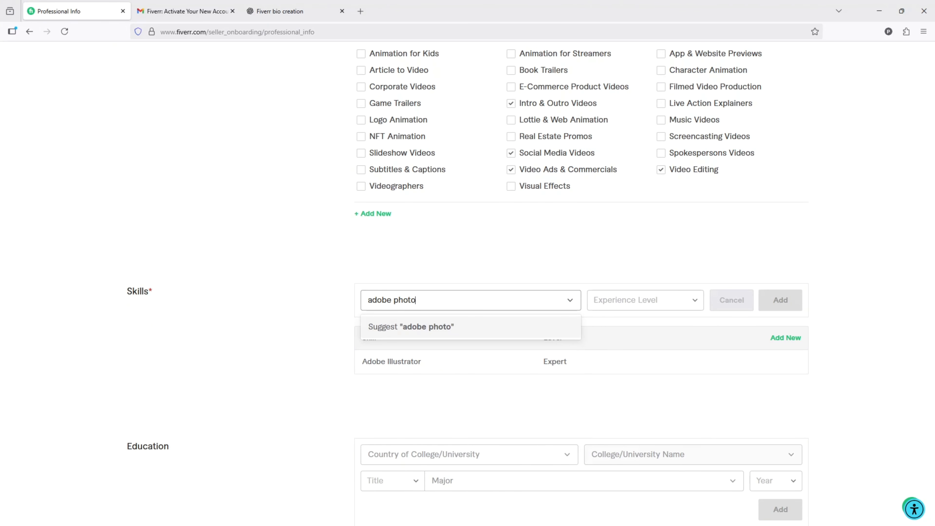
{"action": "type", "text": "shop"}
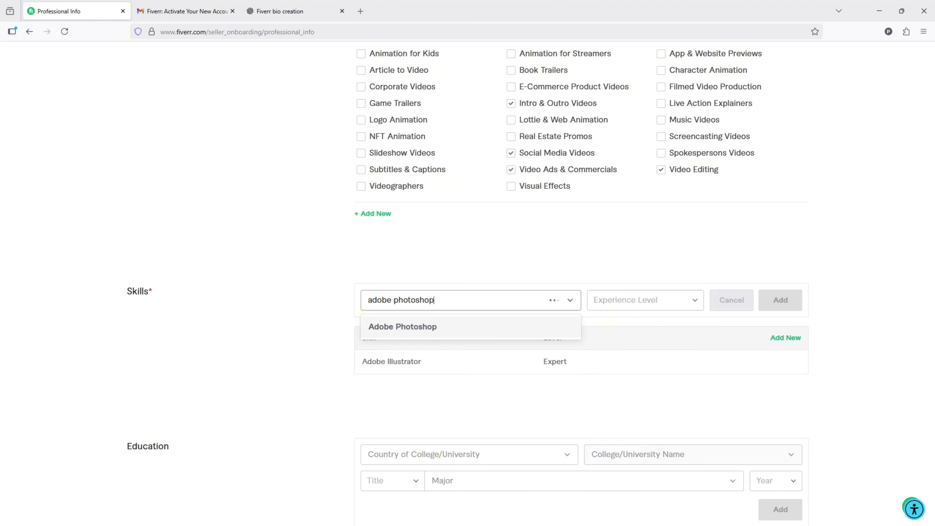
{"action": "left_click", "coordinate": [420, 327]}
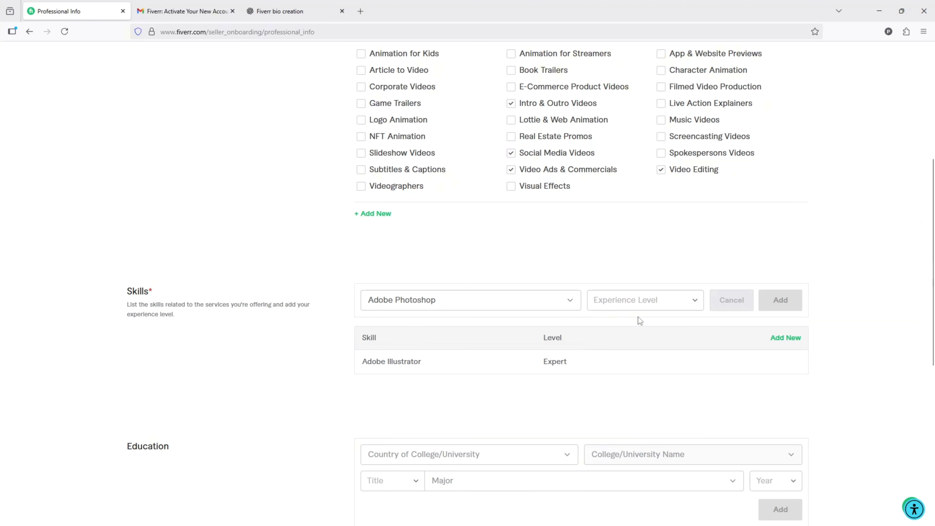
{"action": "left_click", "coordinate": [651, 305]}
{"action": "left_click", "coordinate": [629, 388]}
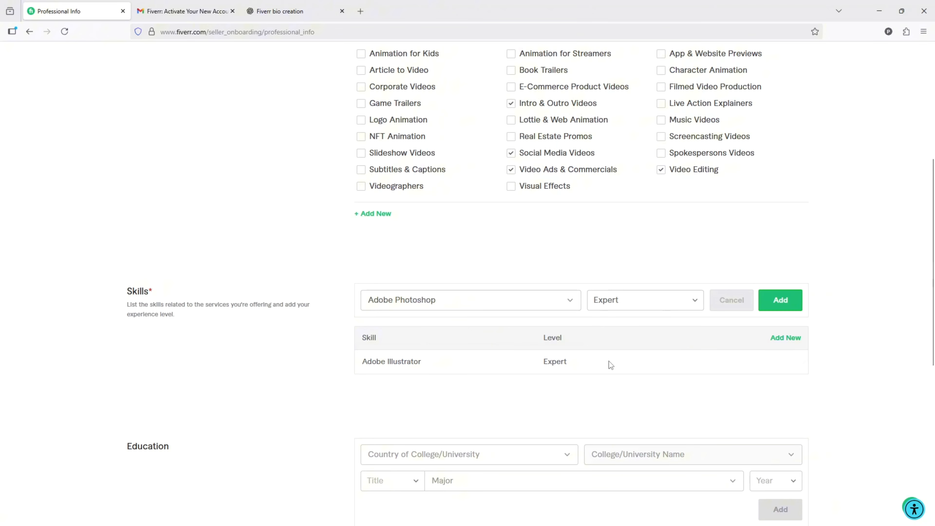
{"action": "left_click", "coordinate": [780, 301]}
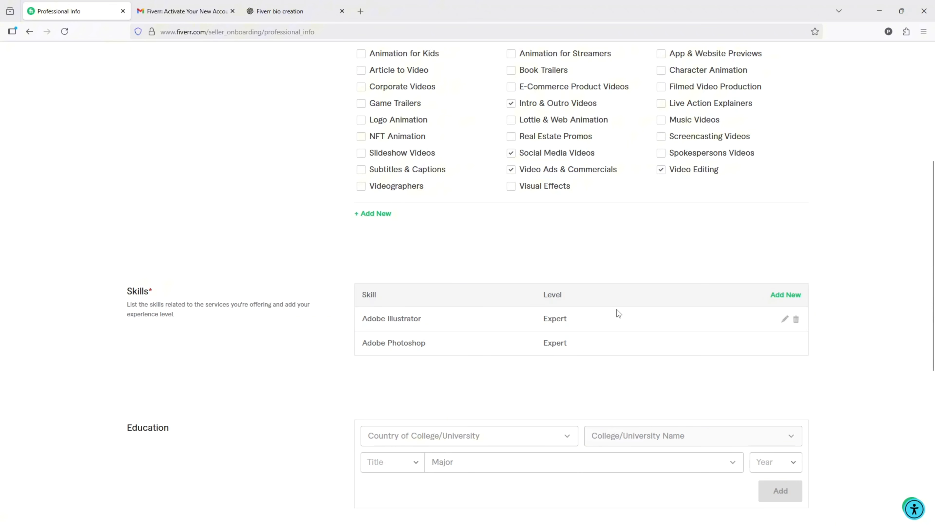
- Add Adobe After Effects at Expert level as a third entry in the Skills section
{"action": "left_click", "coordinate": [791, 299]}
{"action": "left_click", "coordinate": [437, 304]}
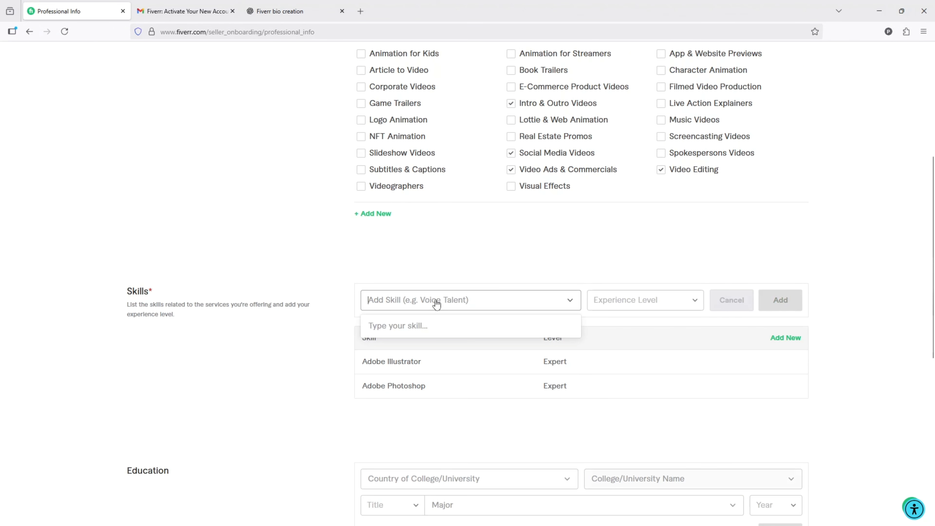
{"action": "type", "text": "adobe "}
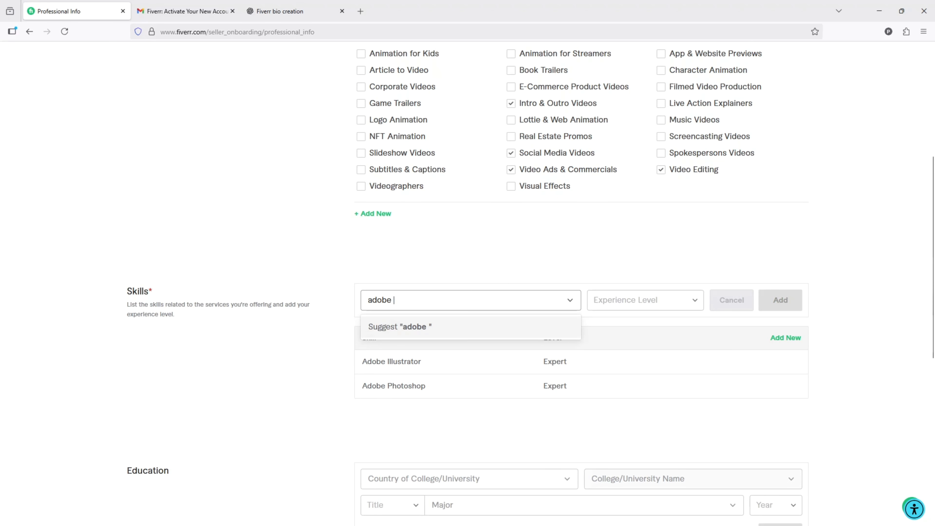
{"action": "type", "text": "after e"}
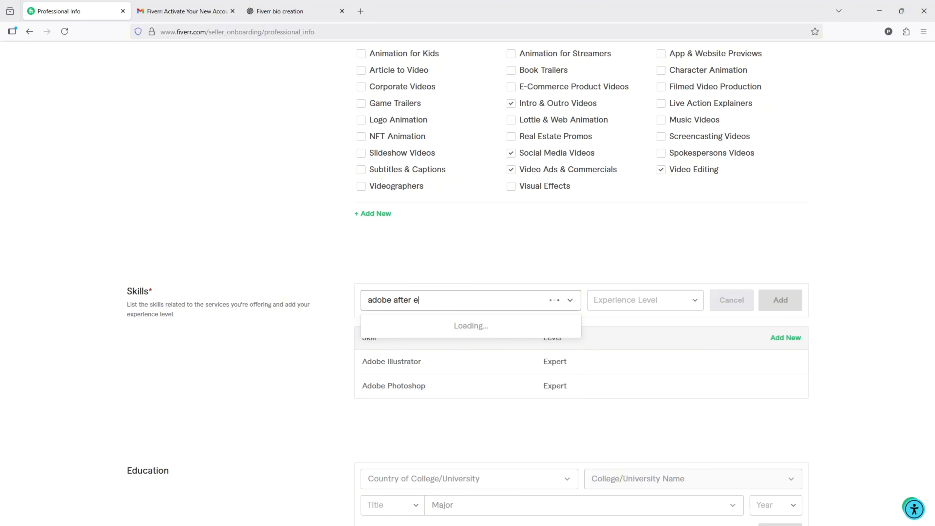
{"action": "type", "text": "ffect"}
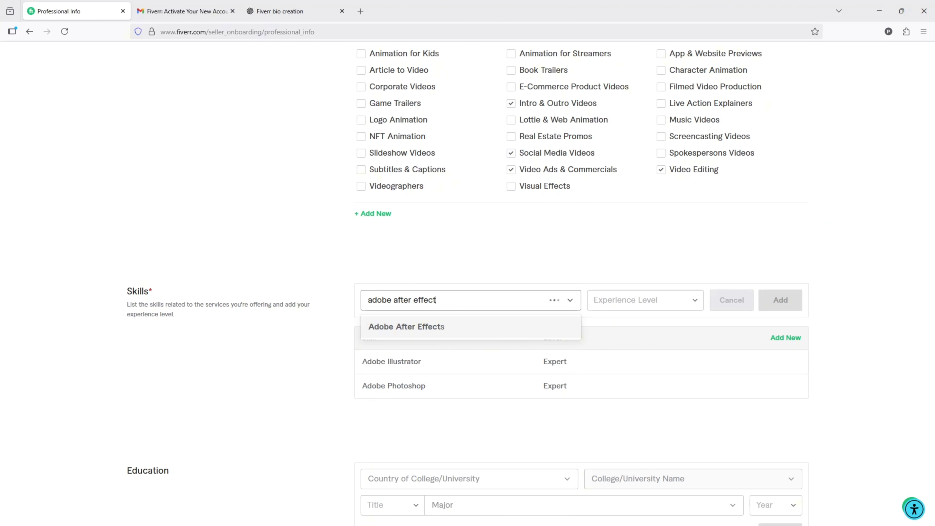
{"action": "left_click", "coordinate": [444, 327]}
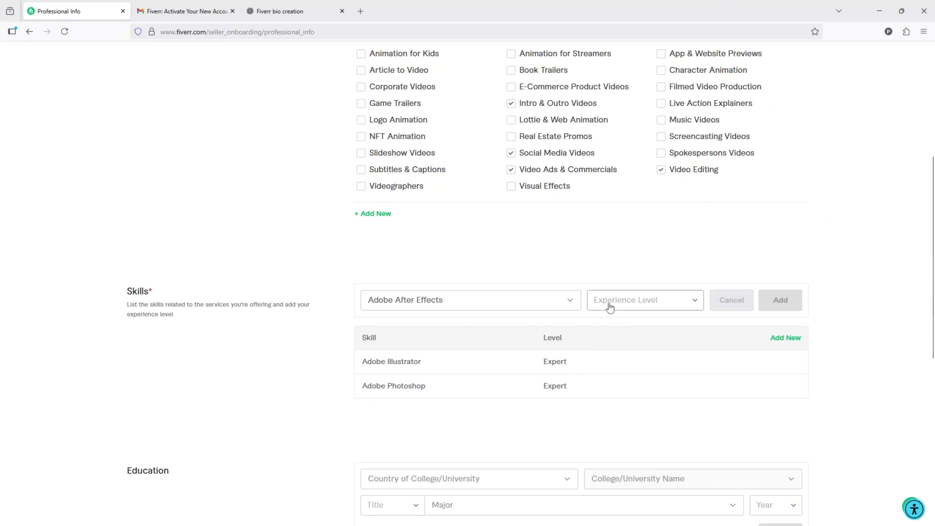
{"action": "left_click", "coordinate": [609, 307]}
{"action": "left_click", "coordinate": [627, 372]}
{"action": "left_click", "coordinate": [780, 300]}
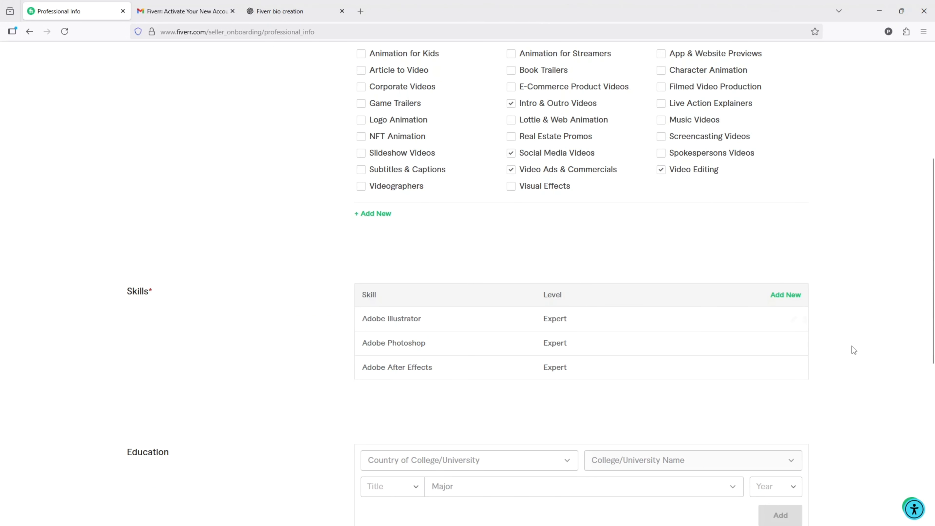
{"action": "scroll", "coordinate": [174, 346], "scroll_direction": "down", "scroll_amount": 3}
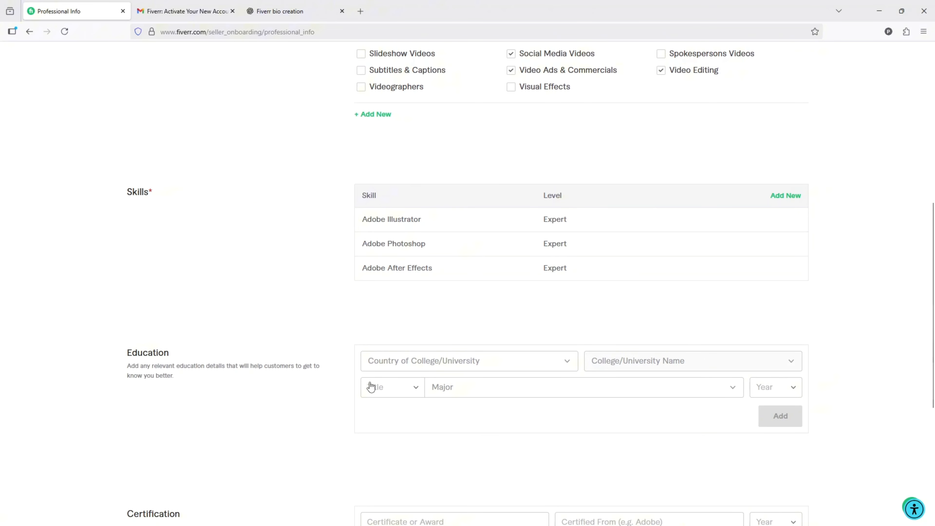
- Choose Bangladesh as the country of college/university in the Education section
{"action": "left_click", "coordinate": [427, 370]}
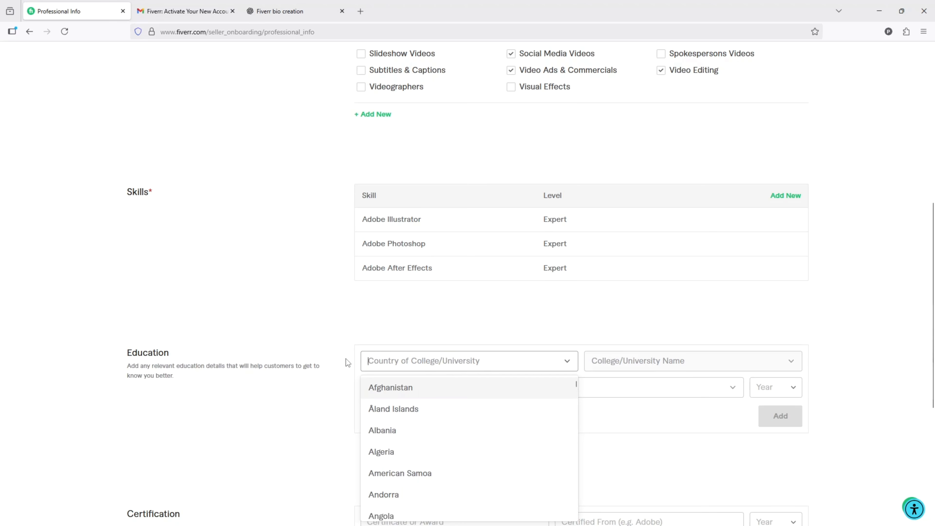
{"action": "left_click", "coordinate": [287, 334]}
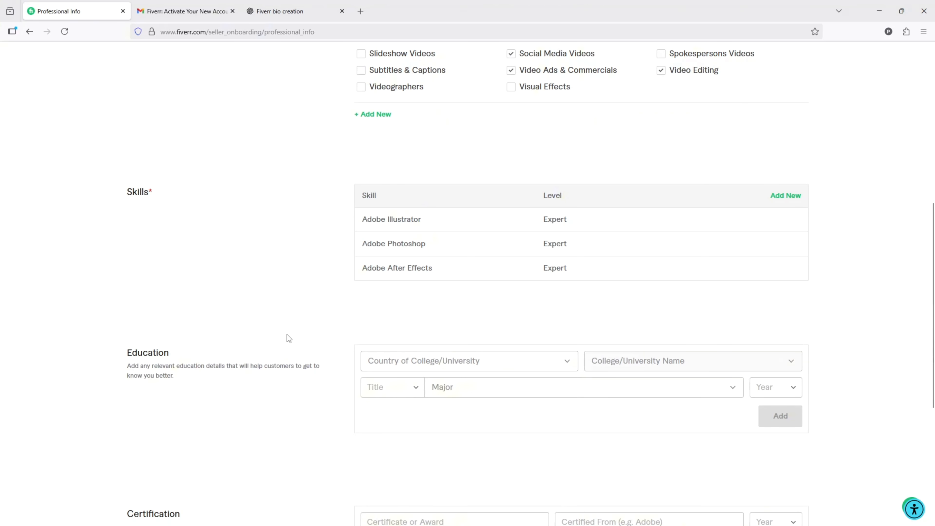
{"action": "left_click", "coordinate": [437, 362]}
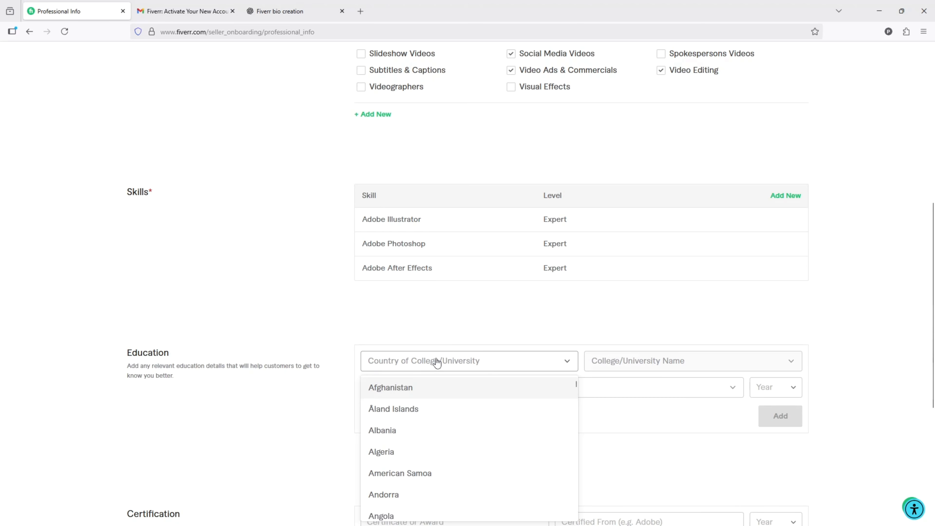
{"action": "type", "text": "bang"}
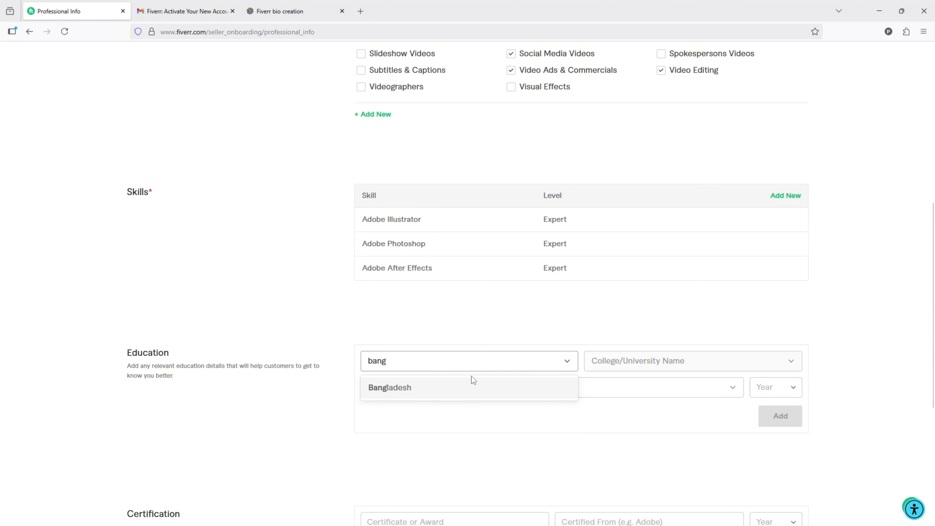
{"action": "left_click", "coordinate": [467, 391]}
- Set the college name to the suggested entry for Bangabandhu Sheikh Mujibur Rahman Science and Technology University
{"action": "left_click", "coordinate": [658, 367]}
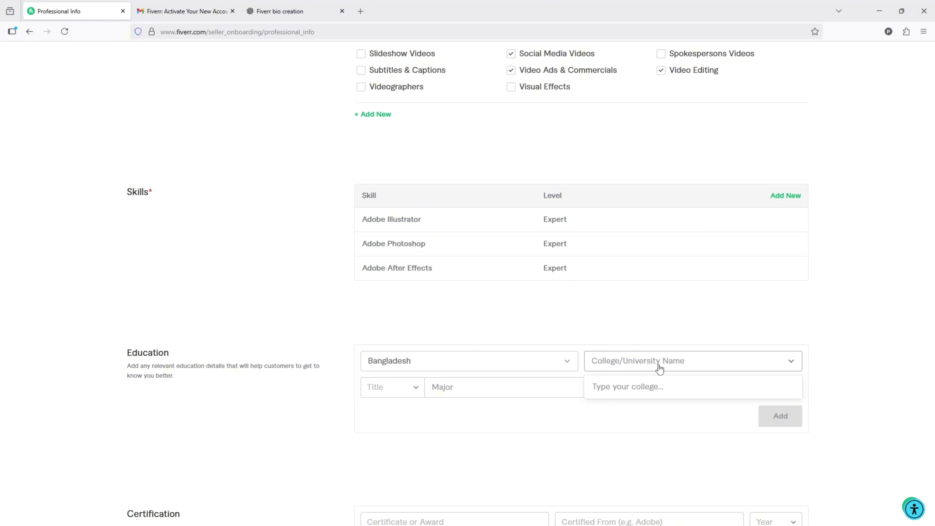
{"action": "left_click", "coordinate": [621, 363]}
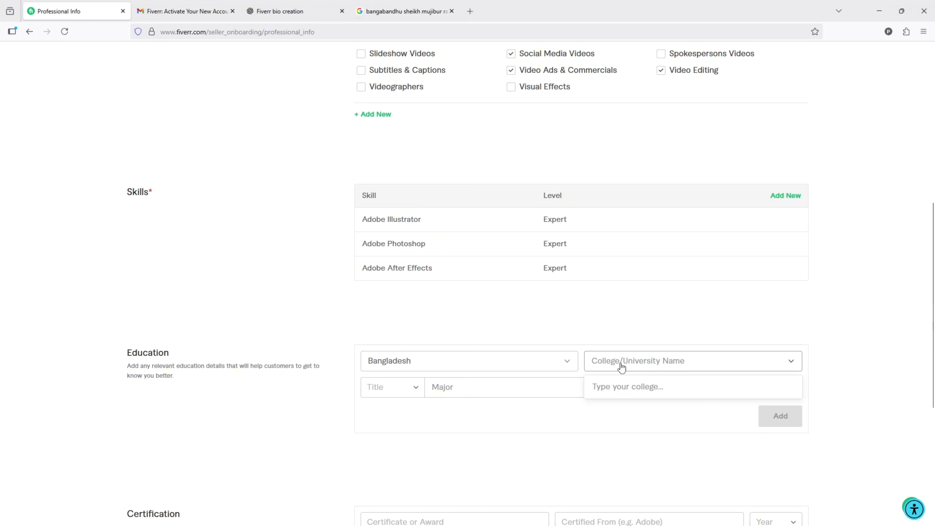
{"action": "type", "text": "bangabandhu sheikh mujibur rahman science and technology university"}
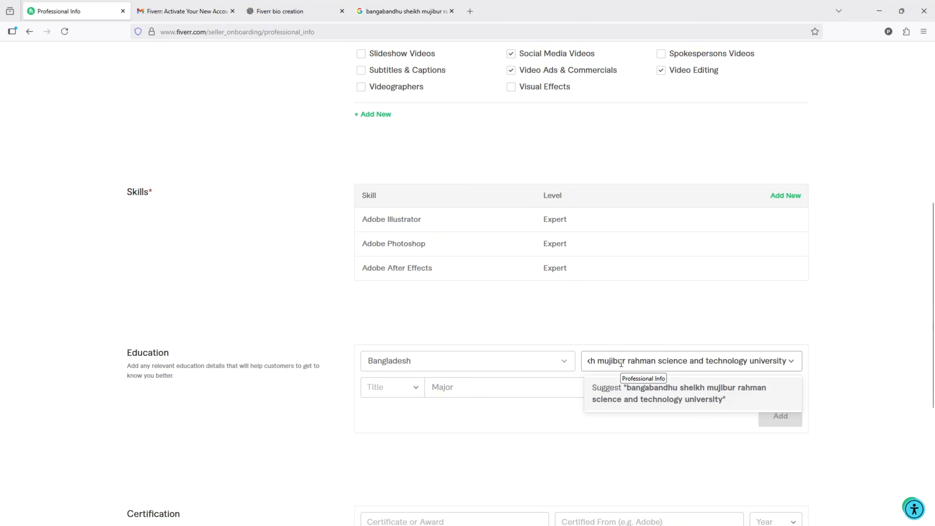
{"action": "left_click", "coordinate": [599, 389]}
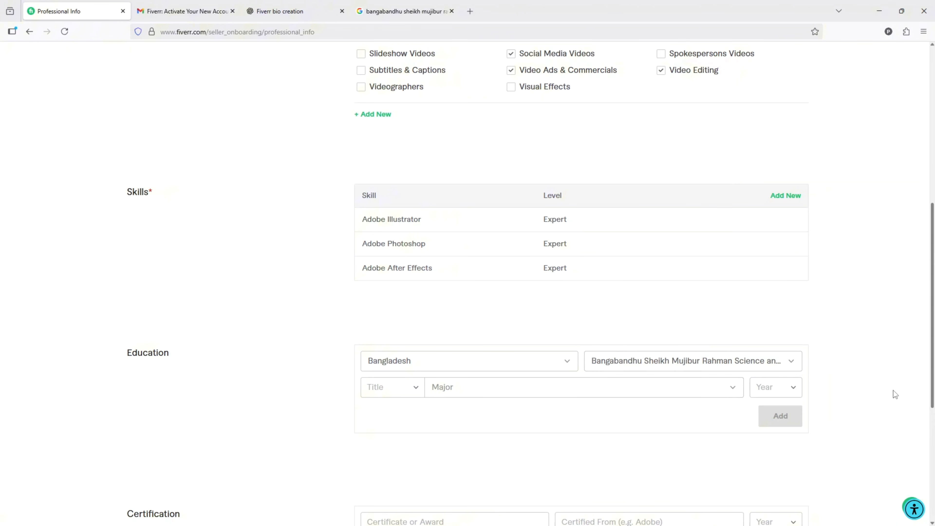
- Set the education title to B.Sc. and the graduation year to 2023
{"action": "left_click", "coordinate": [392, 392]}
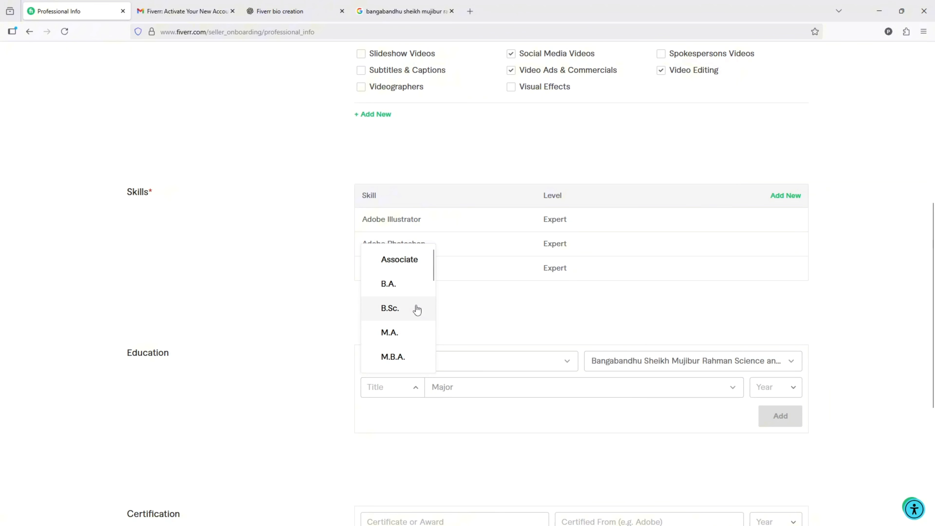
{"action": "left_click", "coordinate": [409, 313]}
{"action": "left_click", "coordinate": [483, 389]}
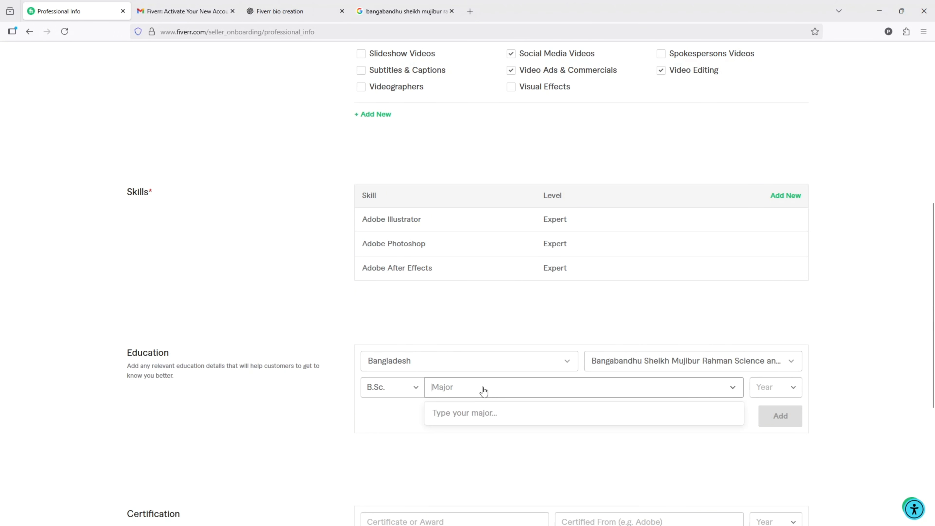
{"action": "type", "text": "major"}
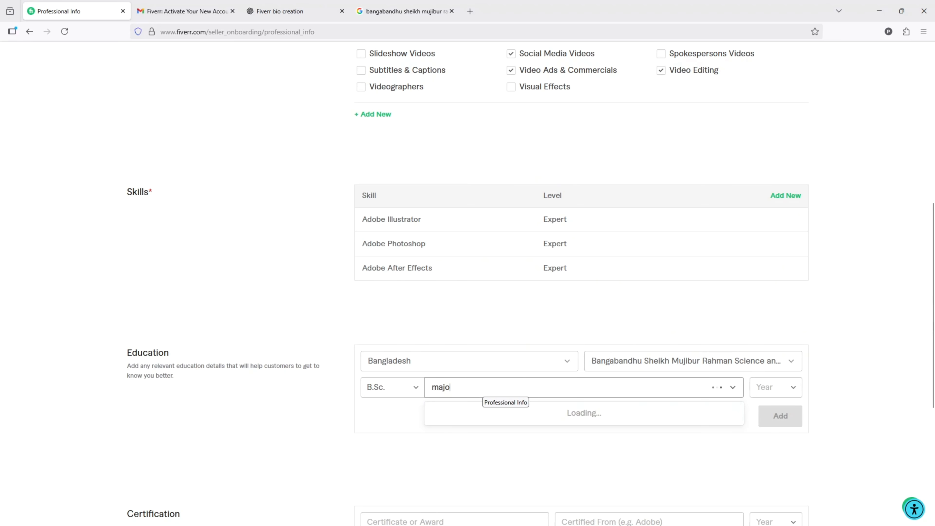
{"action": "left_click", "coordinate": [776, 389]}
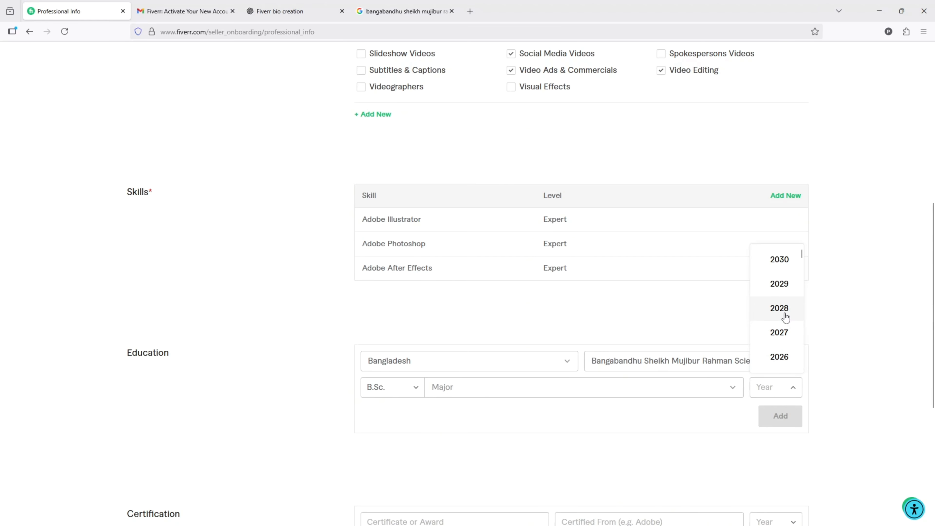
{"action": "scroll", "coordinate": [783, 313], "scroll_direction": "up", "scroll_amount": 1}
{"action": "scroll", "coordinate": [784, 313], "scroll_direction": "down", "scroll_amount": 1}
{"action": "scroll", "coordinate": [786, 317], "scroll_direction": "down", "scroll_amount": 2}
{"action": "scroll", "coordinate": [778, 261], "scroll_direction": "up", "scroll_amount": 1}
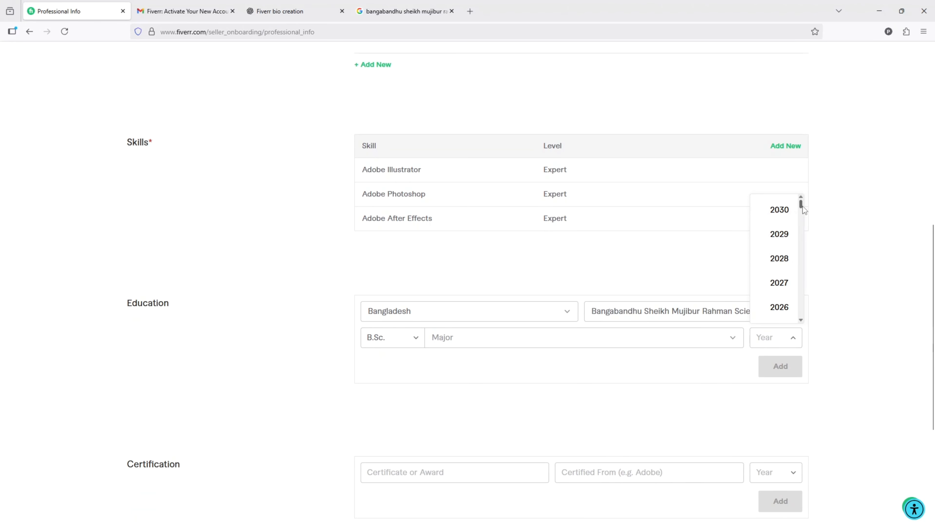
{"action": "scroll", "coordinate": [798, 283], "scroll_direction": "down", "scroll_amount": 3}
{"action": "left_click", "coordinate": [779, 276]}
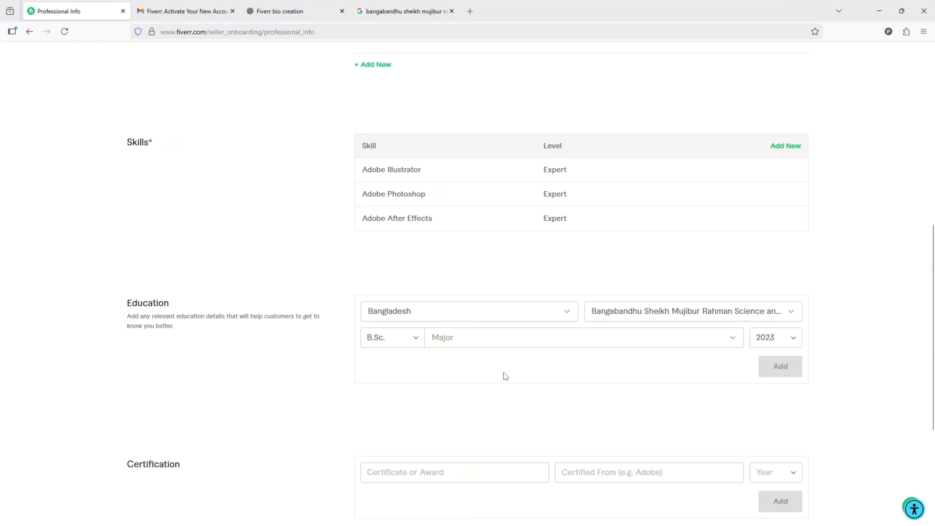
- Choose computer science as the major and add the completed education entry to the profile
{"action": "scroll", "coordinate": [508, 366], "scroll_direction": "down", "scroll_amount": 1}
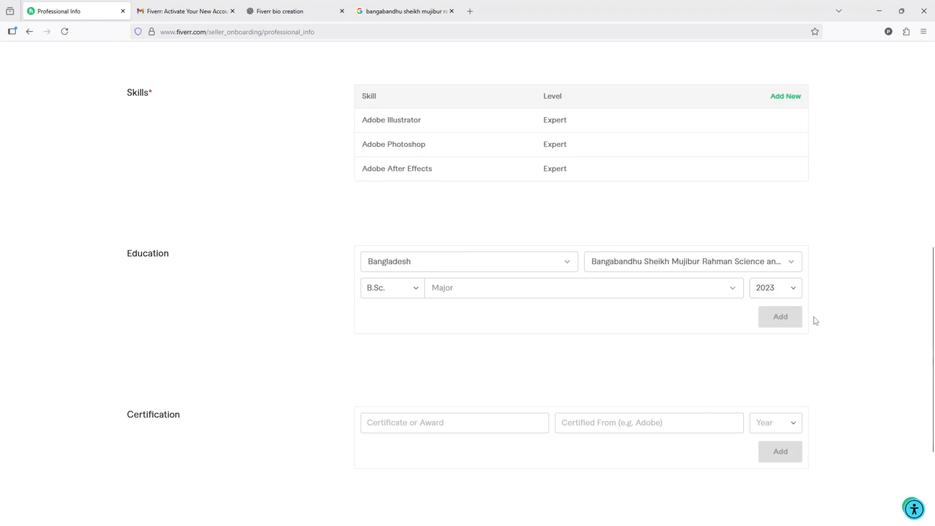
{"action": "left_click", "coordinate": [512, 268]}
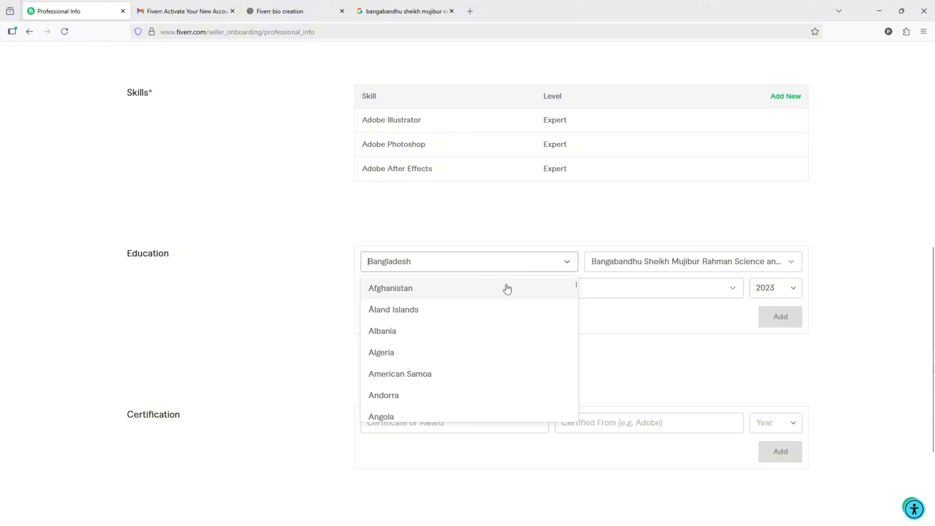
{"action": "left_click", "coordinate": [637, 296]}
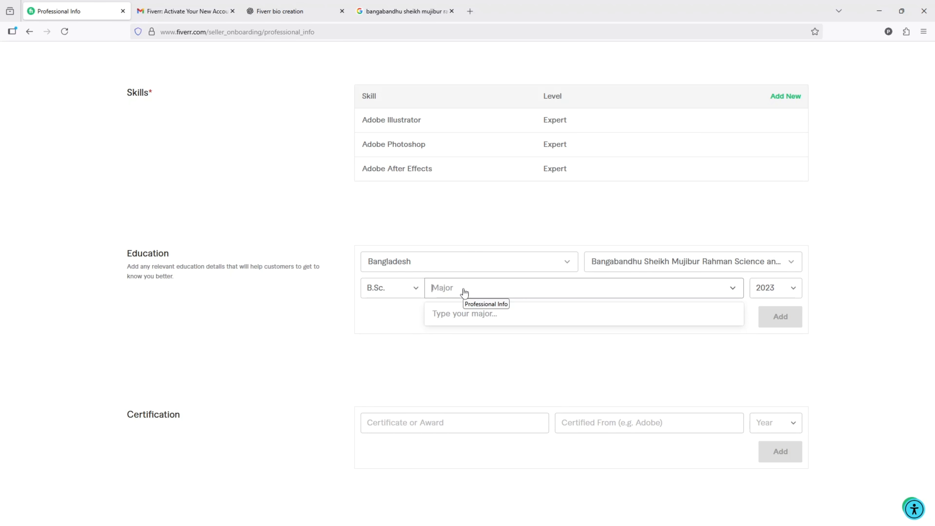
{"action": "type", "text": "compu"}
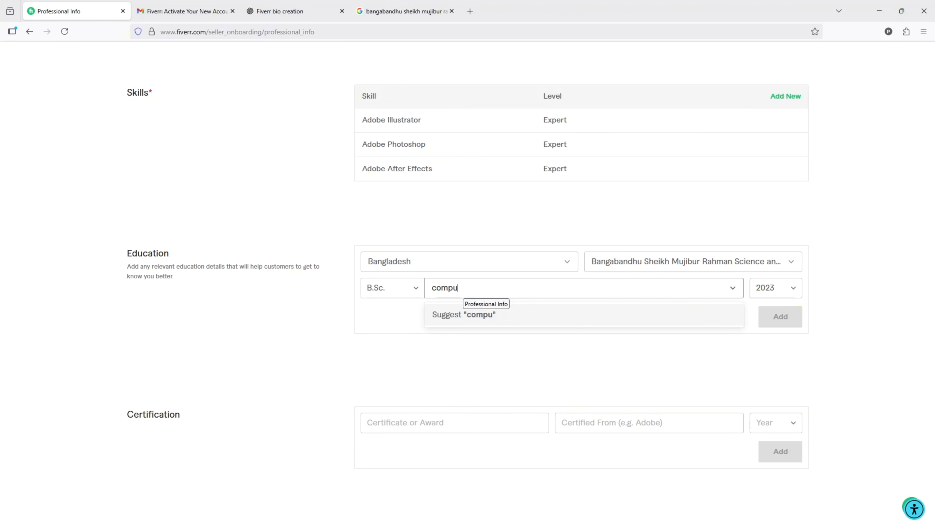
{"action": "type", "text": "ter science"}
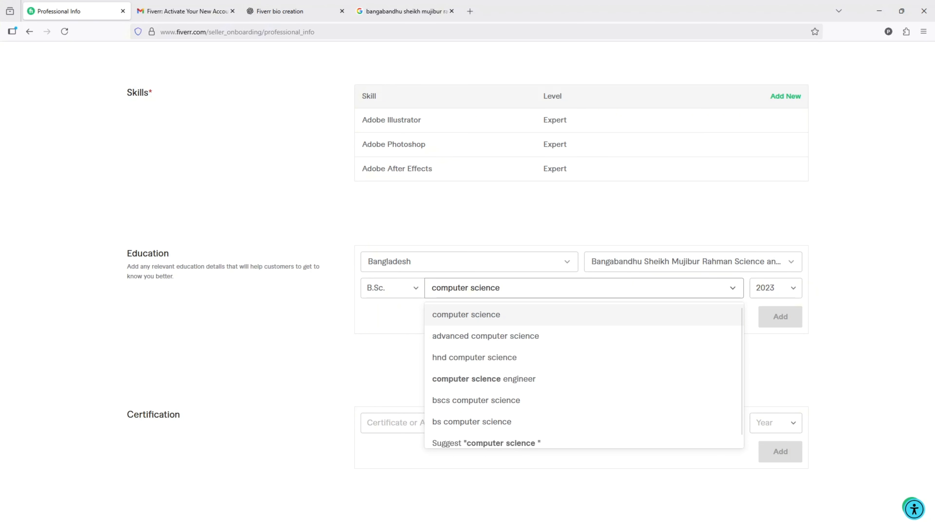
{"action": "left_click", "coordinate": [480, 315]}
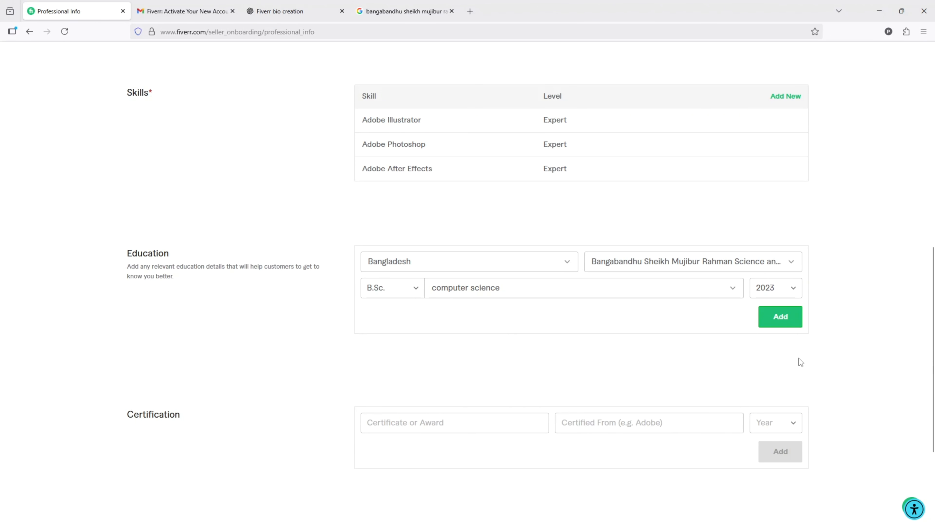
{"action": "left_click", "coordinate": [793, 318]}
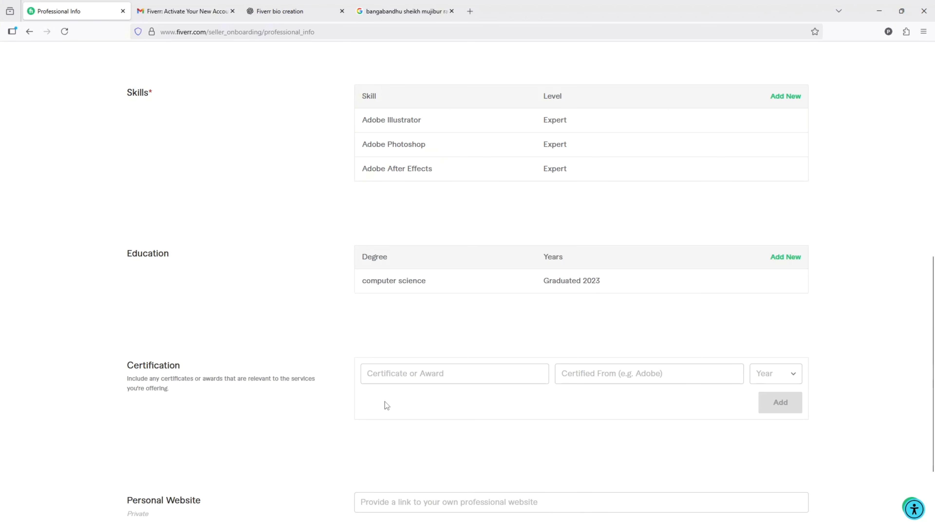
- Add a Motion Graphic certificate from Adobe with the year 2022 to the Certification section
{"action": "scroll", "coordinate": [597, 457], "scroll_direction": "down", "scroll_amount": 2}
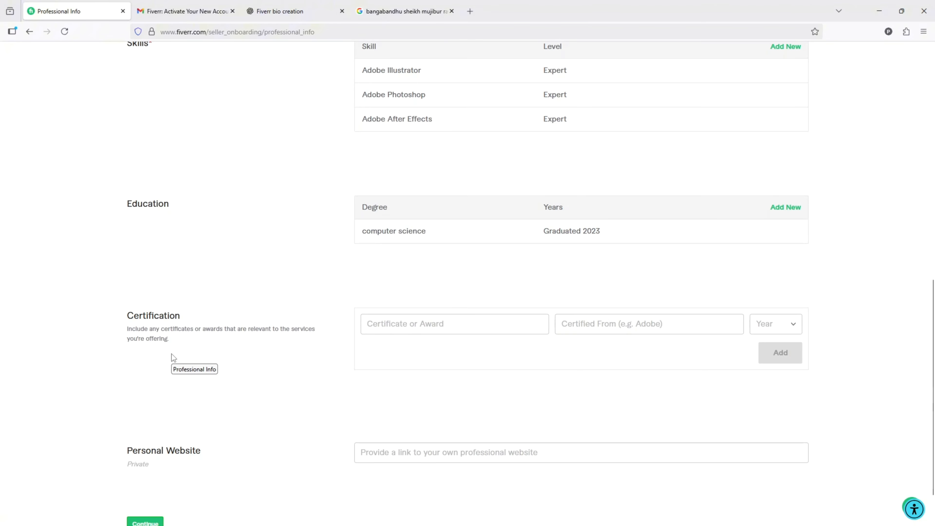
{"action": "left_click", "coordinate": [436, 328]}
{"action": "type", "text": "Motio"}
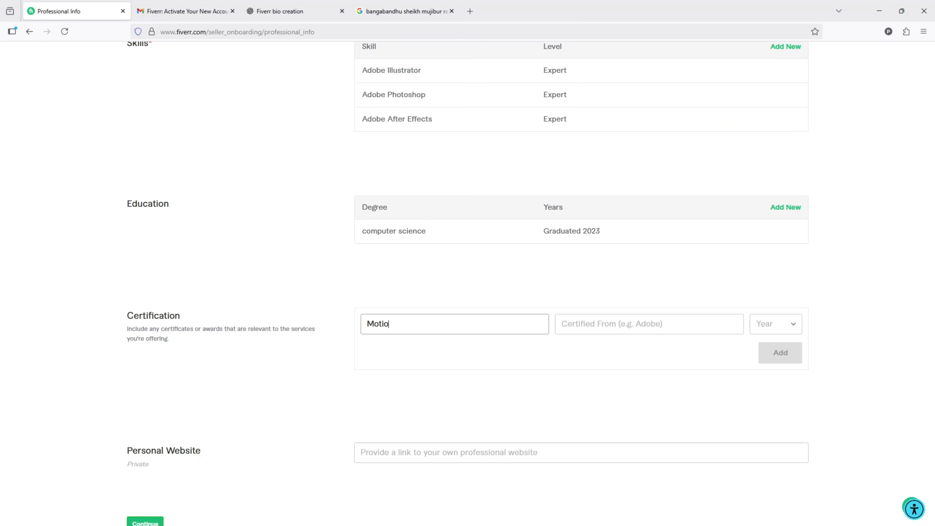
{"action": "type", "text": "n Graphic"}
{"action": "left_click", "coordinate": [656, 319]}
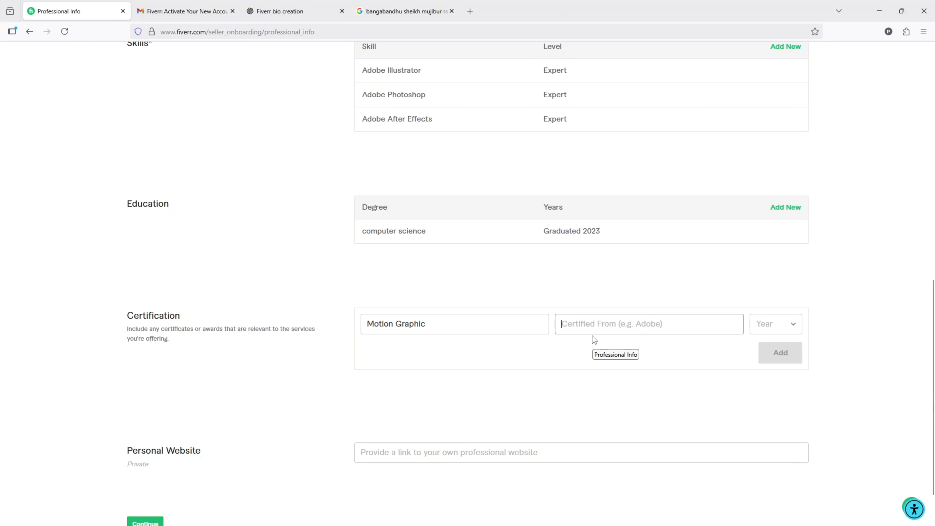
{"action": "left_click", "coordinate": [784, 329]}
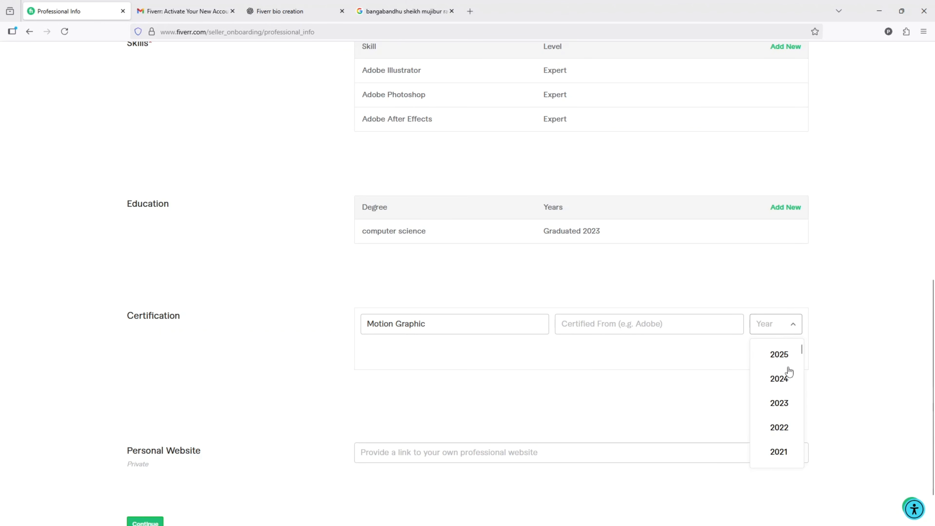
{"action": "left_click", "coordinate": [787, 427]}
{"action": "left_click", "coordinate": [603, 319]}
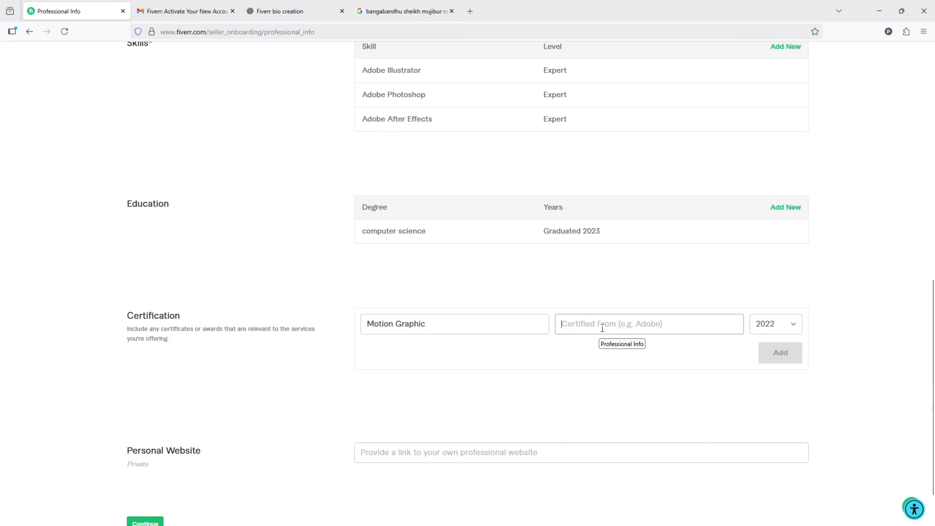
{"action": "type", "text": "Adobe"}
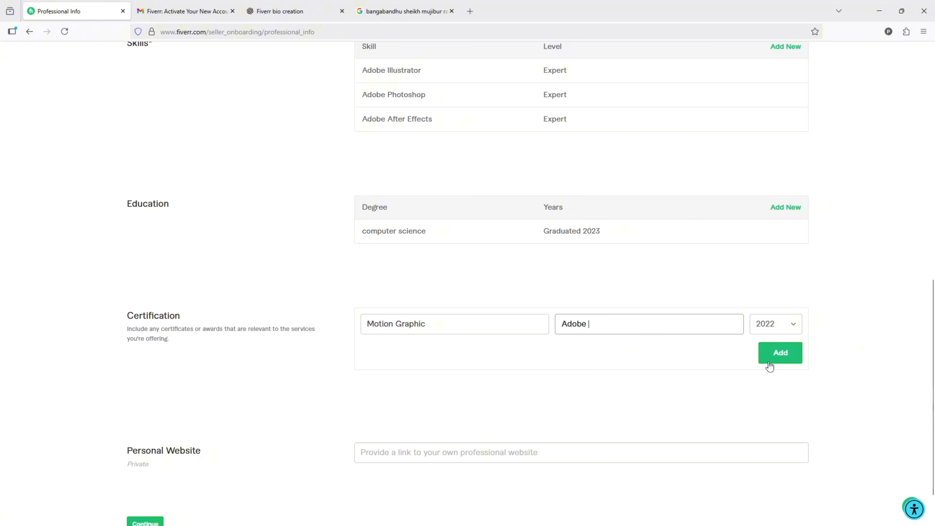
{"action": "left_click", "coordinate": [780, 352]}
- Leave the personal website empty and submit the professional info to continue to Account Security
{"action": "scroll", "coordinate": [329, 389], "scroll_direction": "down", "scroll_amount": 1}
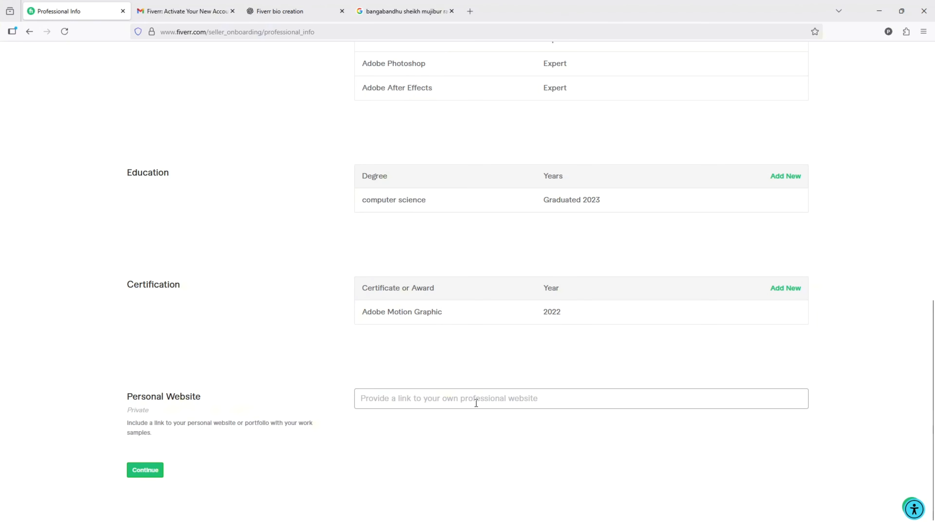
{"action": "left_click", "coordinate": [417, 402]}
{"action": "left_click", "coordinate": [156, 472]}
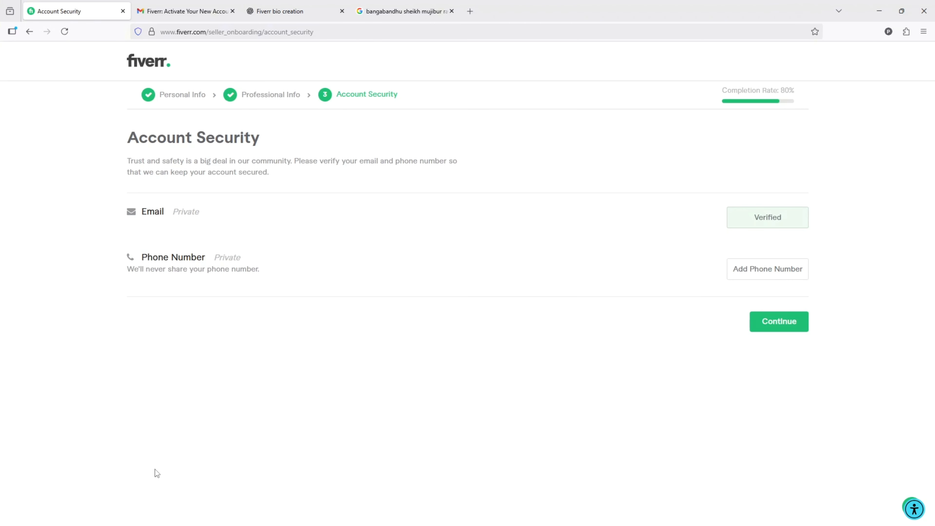